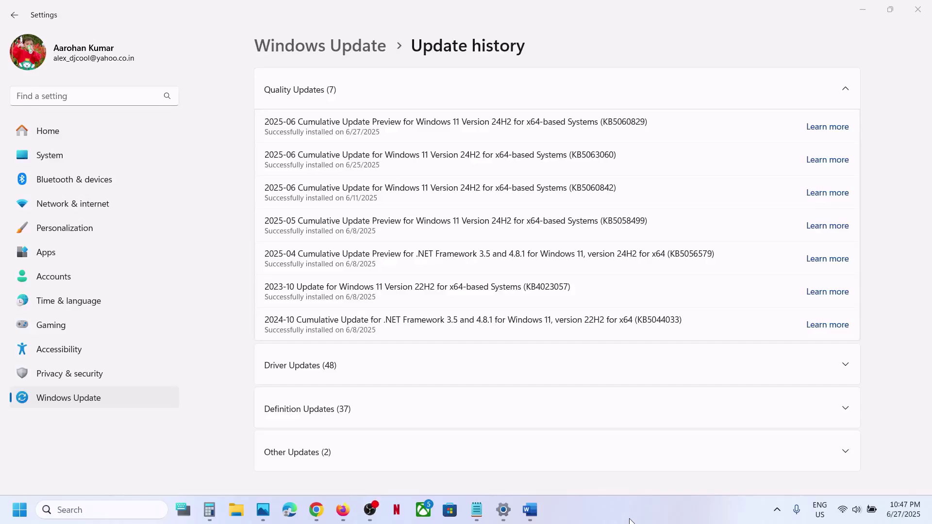
Highlight the number KB5060829 in the update history, and switch to Word to highlight text in the notes.
{"action": "double_click", "coordinate": [634, 123]}
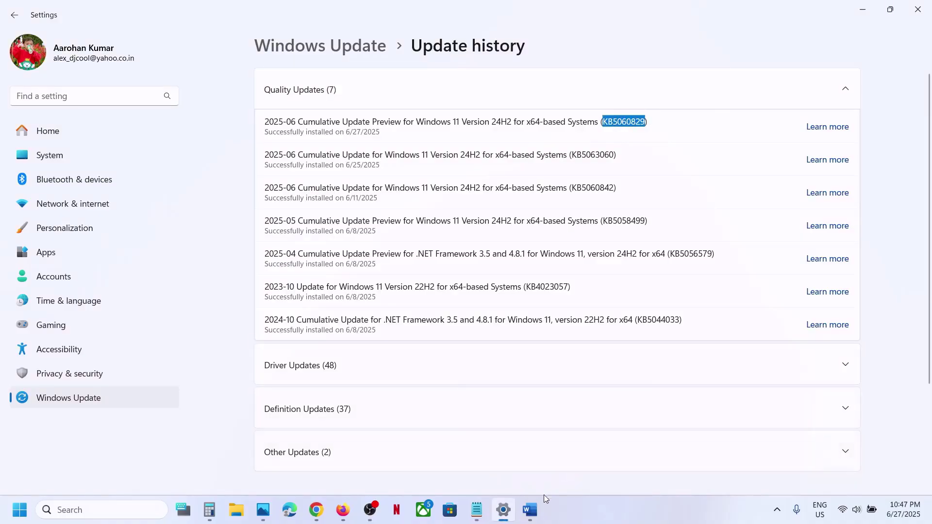
{"action": "left_click", "coordinate": [530, 509]}
{"action": "left_click_drag", "start_coordinate": [118, 196], "coordinate": [258, 200]}
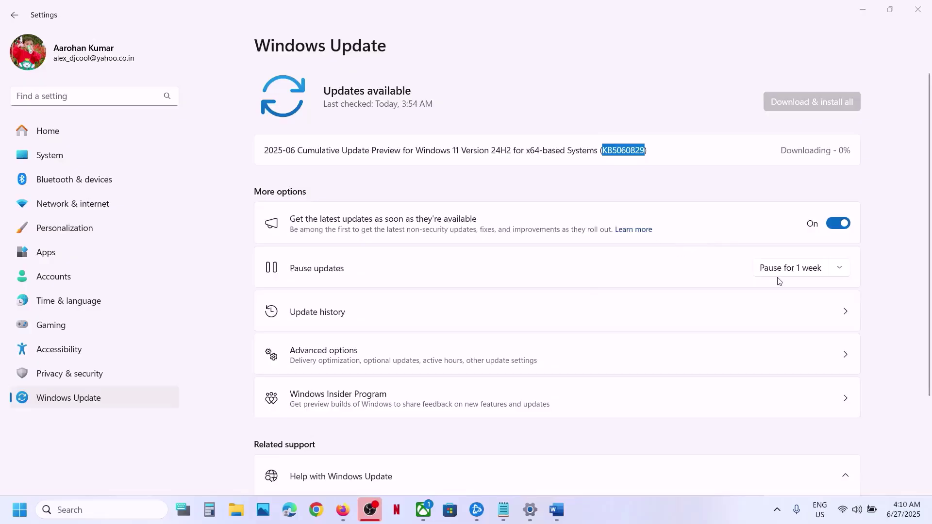
Pause Windows updates for 1 week, and resume them to restart the stuck download.
{"action": "left_click", "coordinate": [873, 272]}
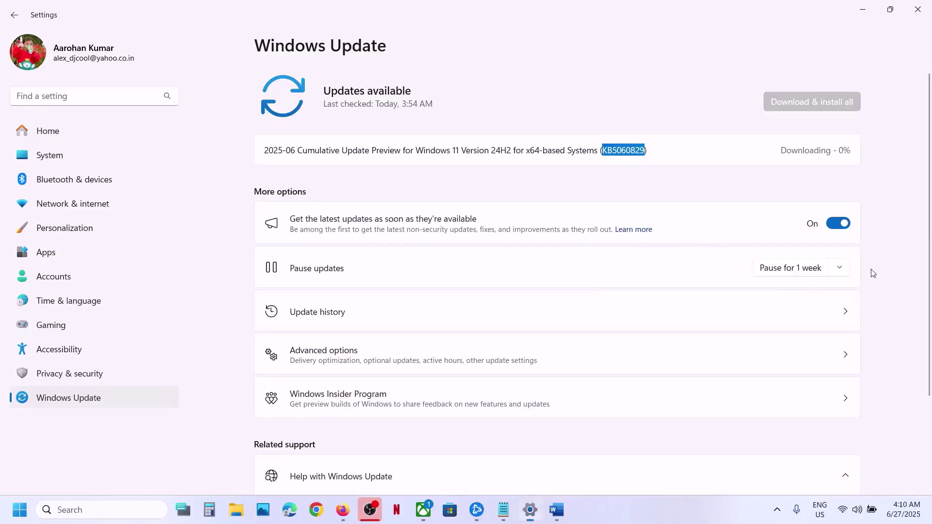
{"action": "left_click", "coordinate": [778, 274]}
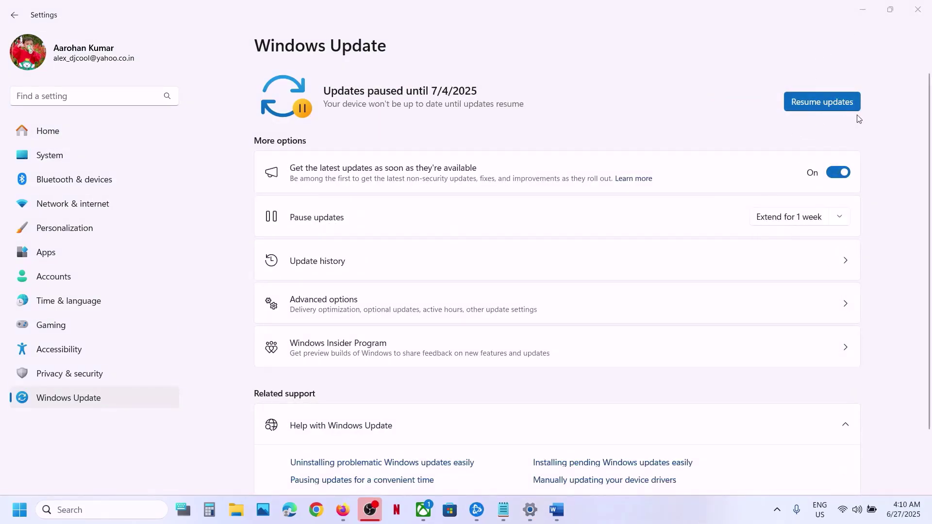
{"action": "left_click", "coordinate": [814, 106]}
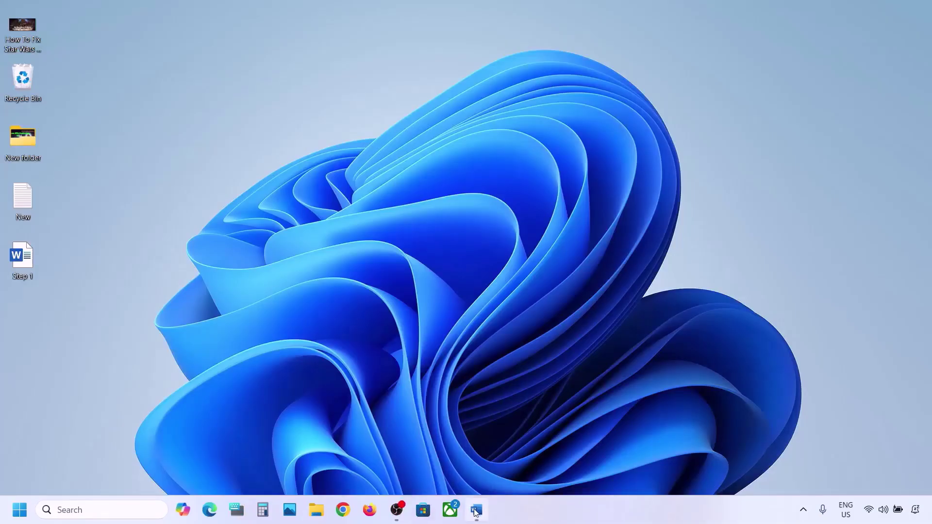
Highlight the App Readiness instruction in the Word notes, and search Windows for "services" to open the Services console.
{"action": "left_click", "coordinate": [476, 510]}
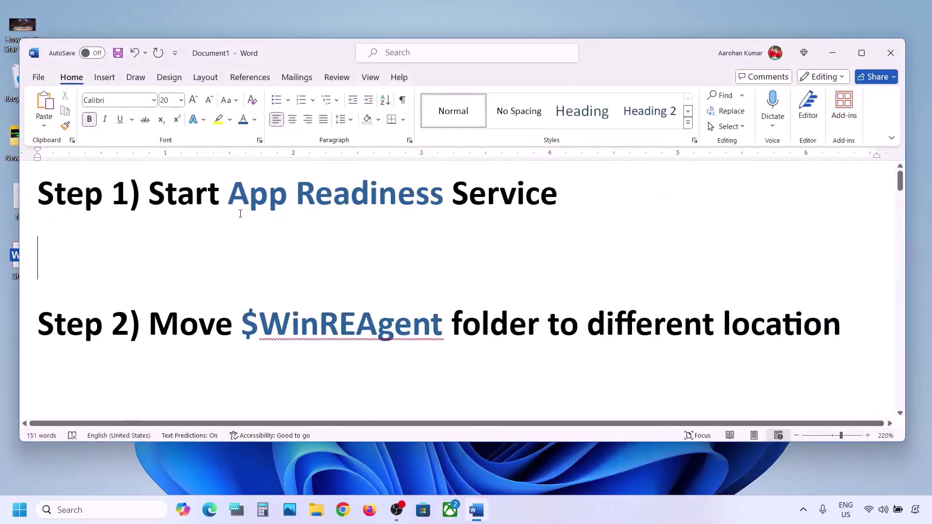
{"action": "left_click_drag", "start_coordinate": [171, 198], "coordinate": [563, 199]}
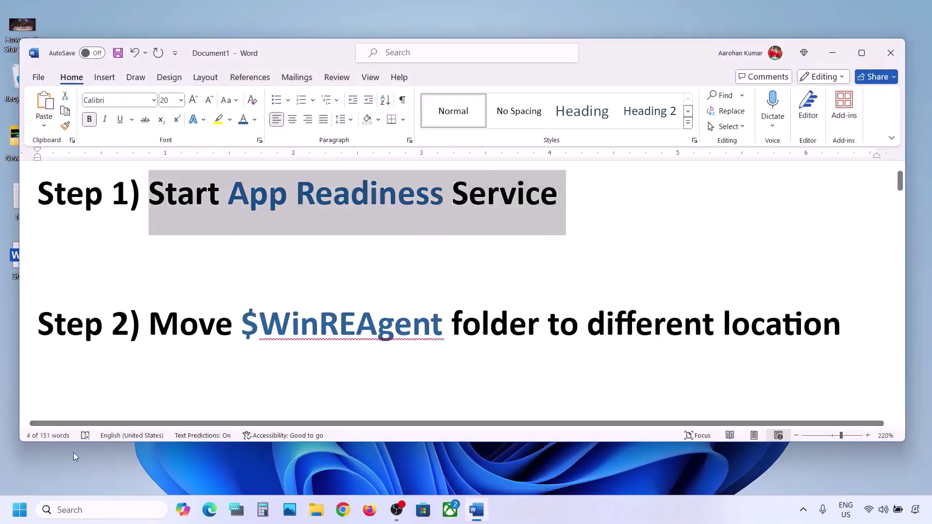
{"action": "left_click", "coordinate": [73, 505]}
{"action": "type", "text": "servic"}
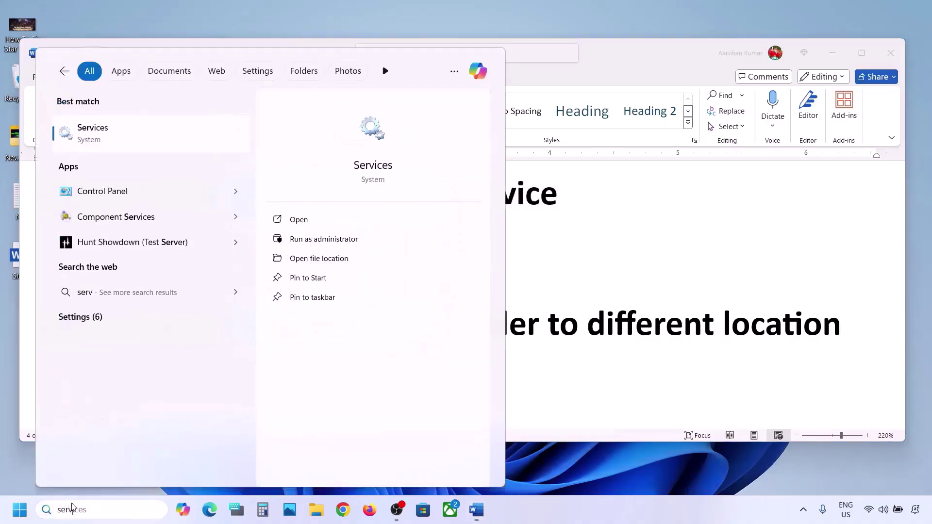
{"action": "type", "text": "es"}
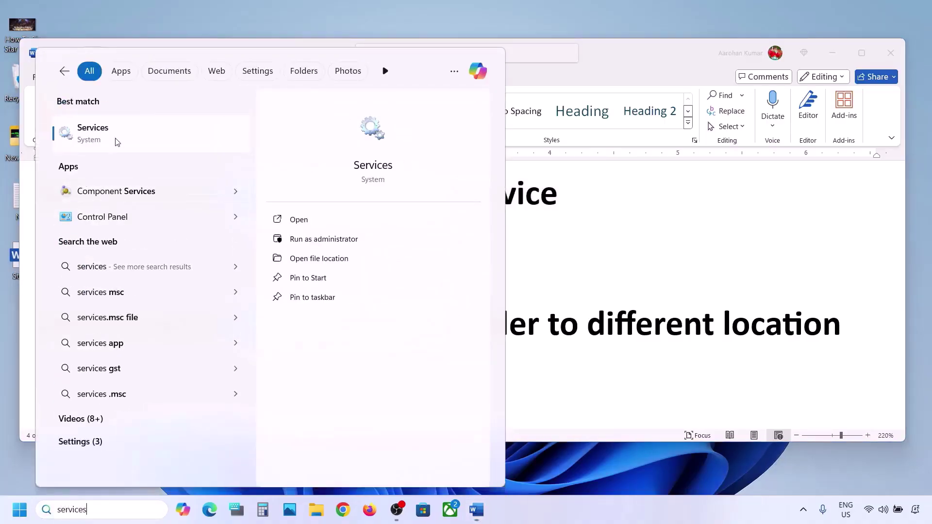
{"action": "left_click", "coordinate": [118, 141]}
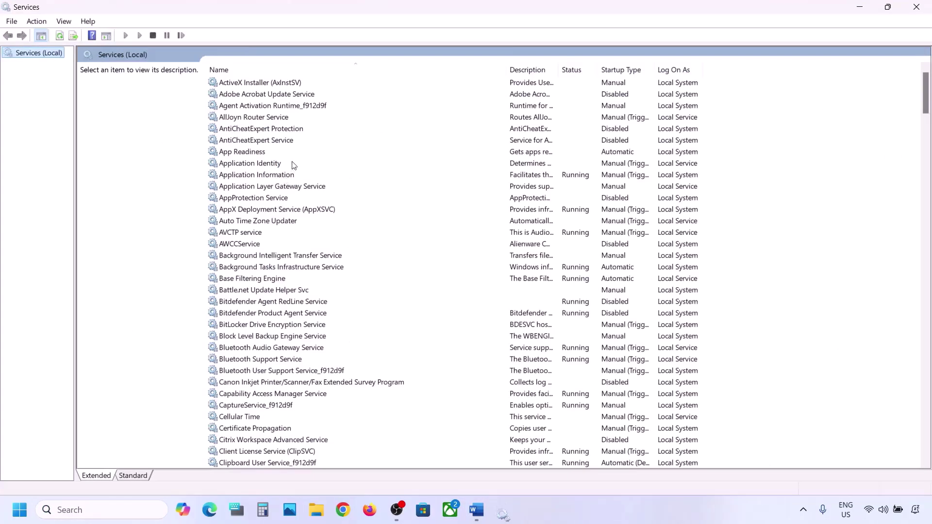
Set the App Readiness service's startup type to Automatic, start the service, and accept its properties.
{"action": "left_click", "coordinate": [265, 154]}
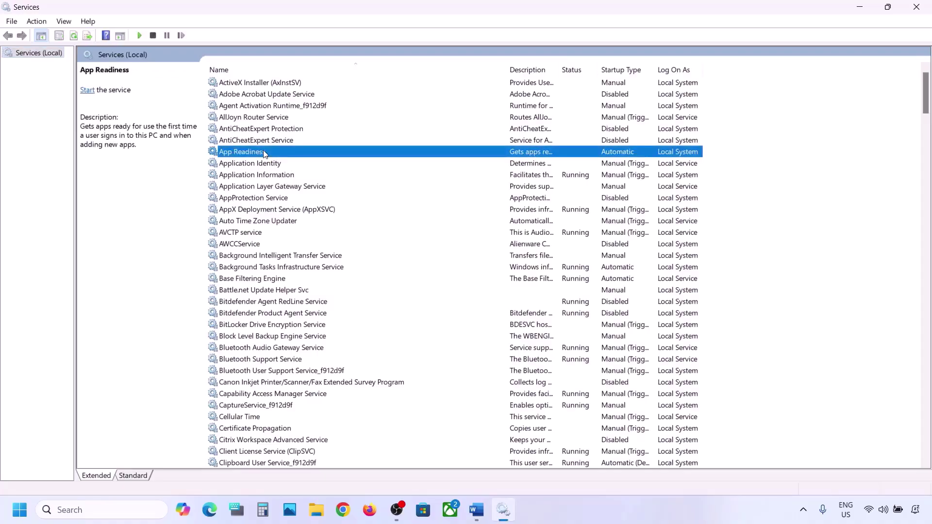
{"action": "double_click", "coordinate": [290, 154]}
{"action": "left_click", "coordinate": [452, 240]}
{"action": "left_click", "coordinate": [437, 247]}
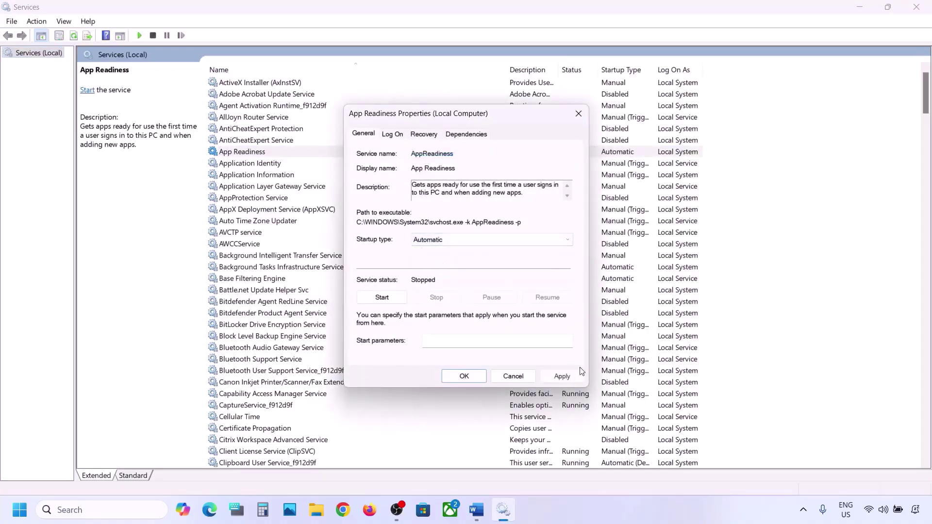
{"action": "left_click", "coordinate": [562, 377]}
{"action": "left_click", "coordinate": [382, 298]}
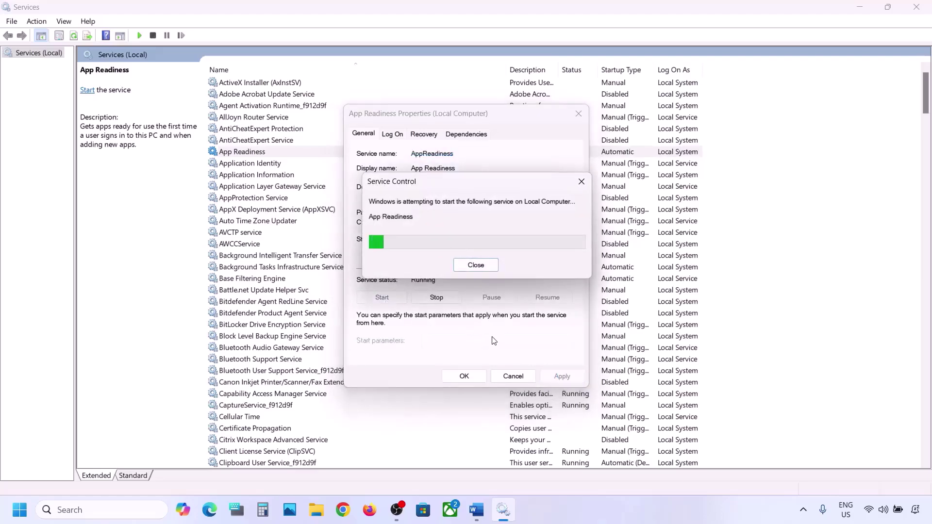
{"action": "left_click", "coordinate": [464, 376]}
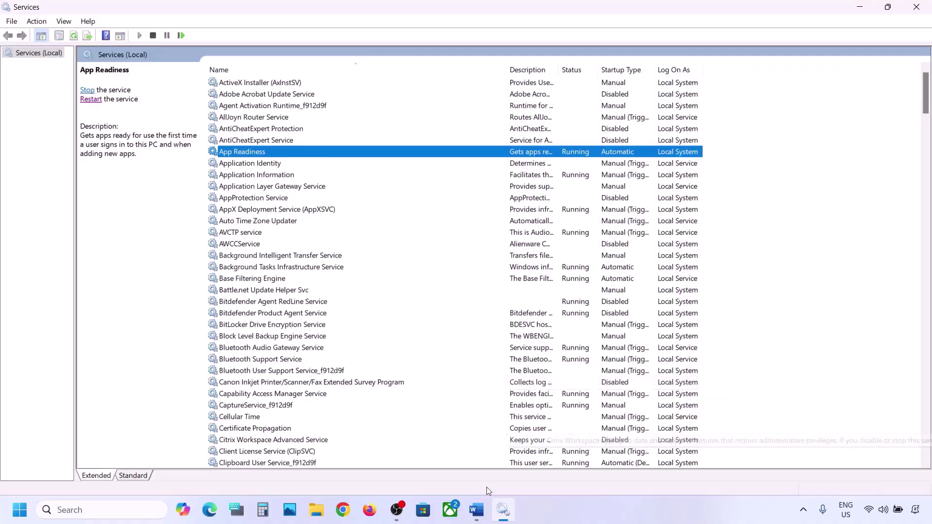
Highlight the $WinREAgent folder name in the Word notes, and open the OS (C:) drive in File Explorer.
{"action": "left_click", "coordinate": [476, 510]}
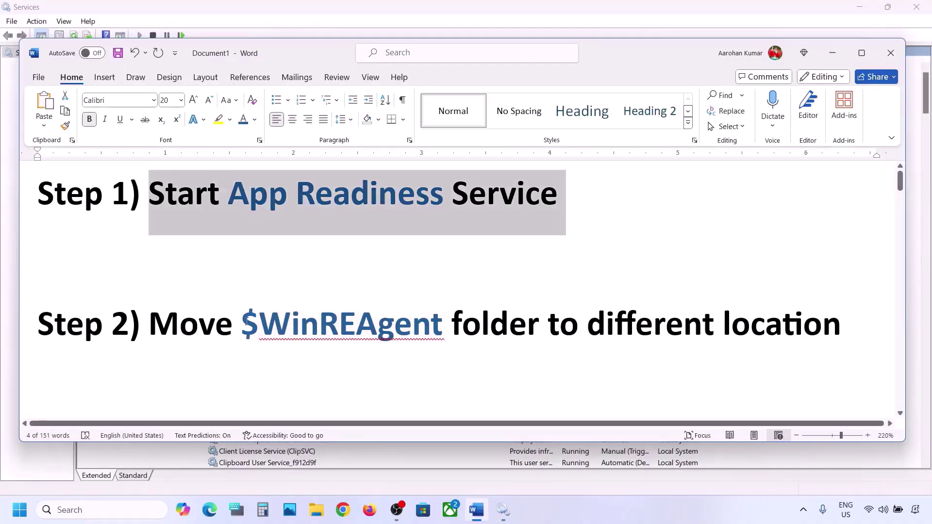
{"action": "double_click", "coordinate": [400, 335]}
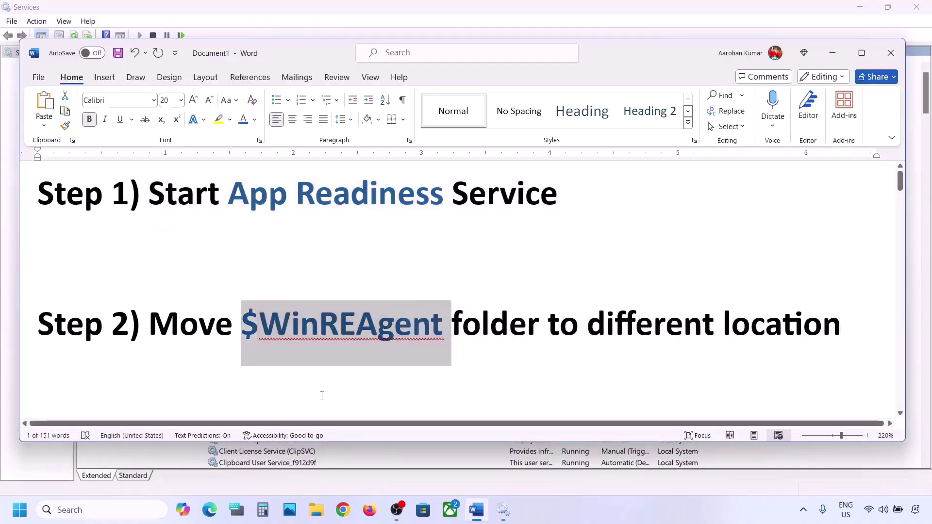
{"action": "left_click", "coordinate": [316, 510]}
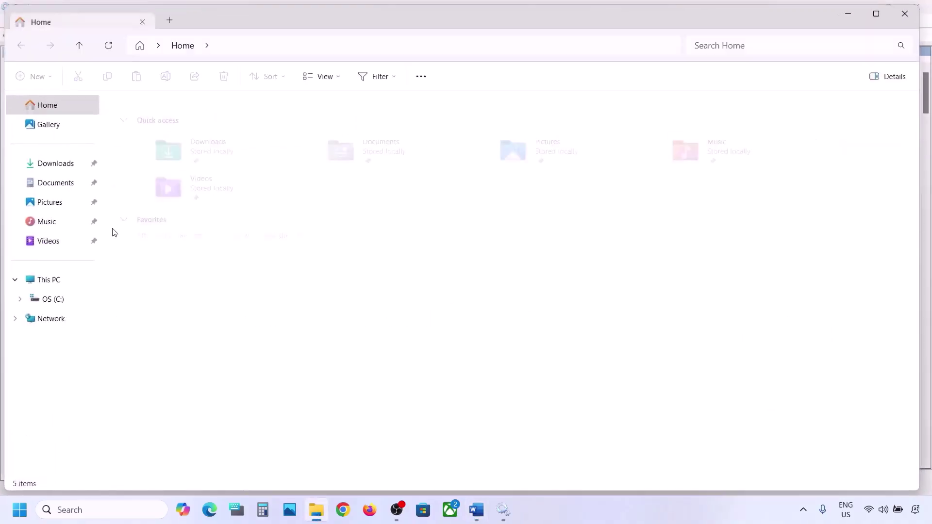
{"action": "left_click", "coordinate": [56, 280]}
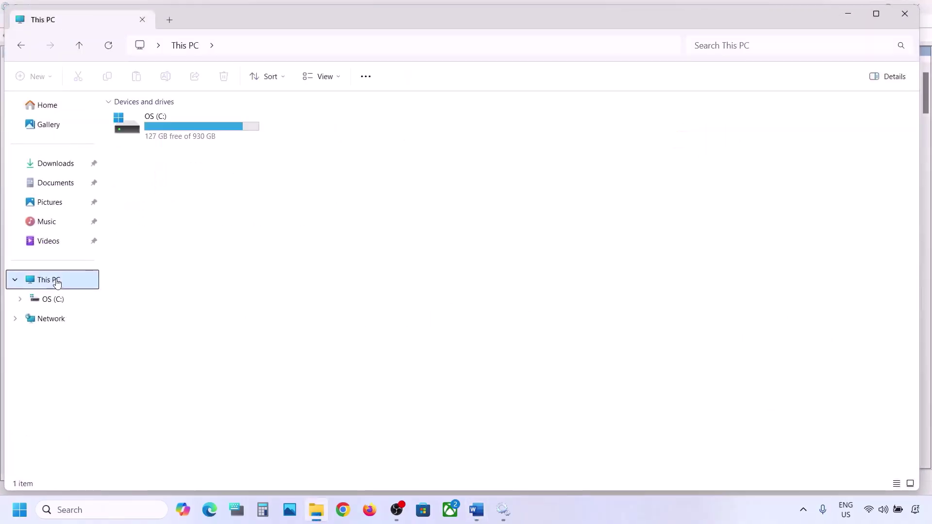
{"action": "double_click", "coordinate": [189, 137]}
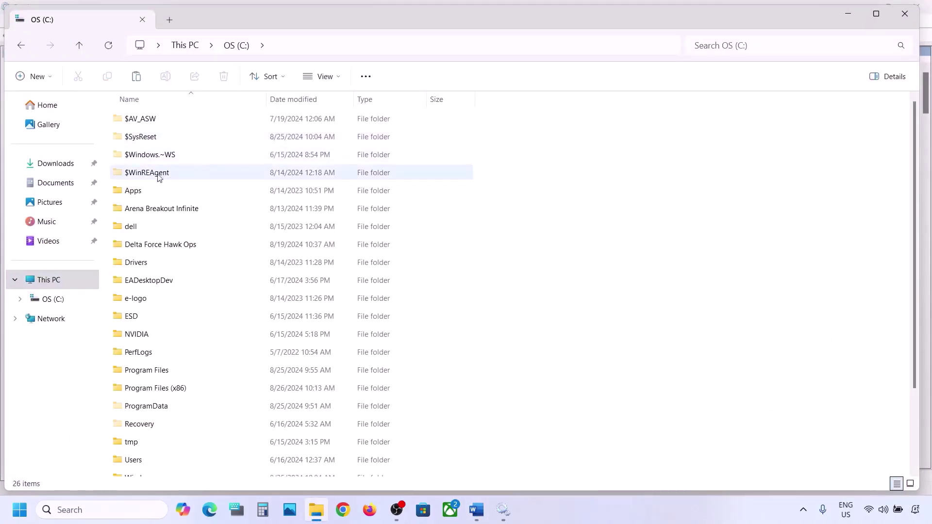
Select the $WinREAgent folder on the C: drive and check whether the display of hidden items is enabled.
{"action": "left_click", "coordinate": [158, 178]}
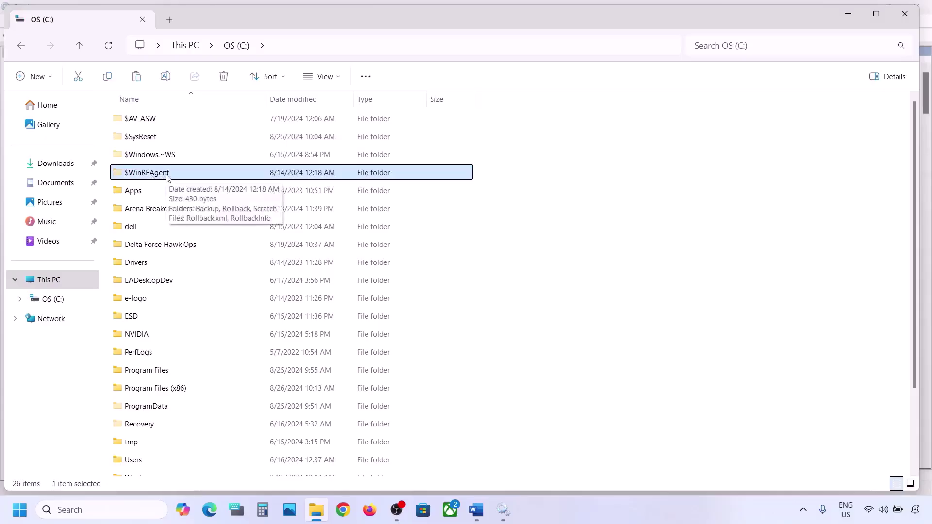
{"action": "left_click", "coordinate": [336, 77]}
{"action": "mouse_move", "coordinate": [344, 309]}
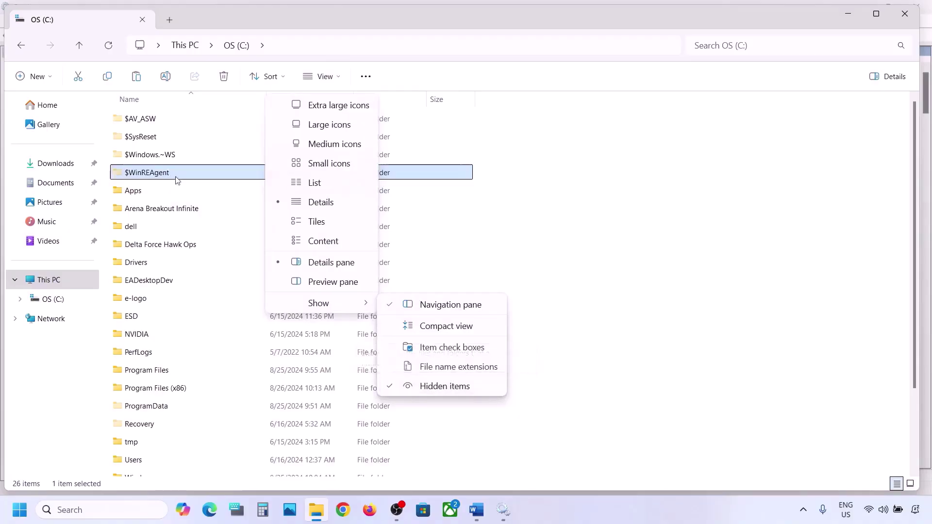
{"action": "left_click", "coordinate": [189, 173]}
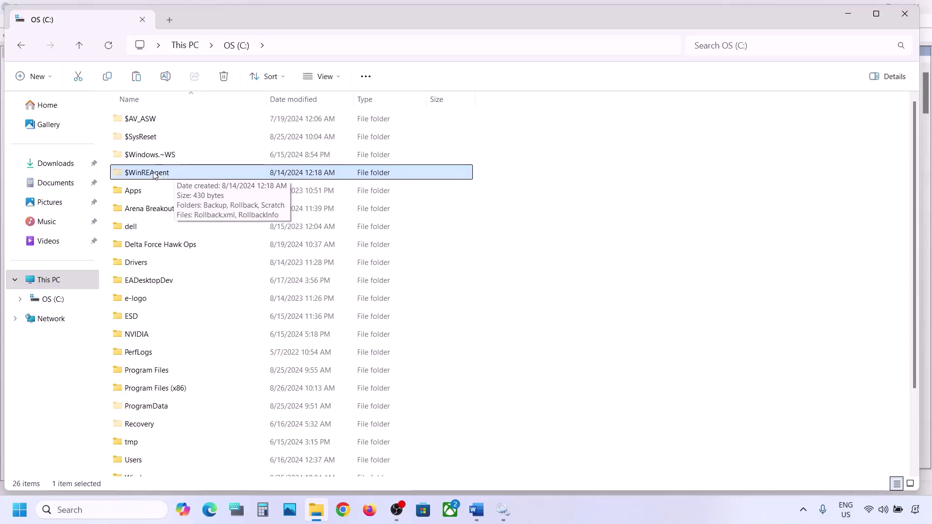
Copy the $WinREAgent folder from the C: drive to the desktop.
{"action": "right_click", "coordinate": [154, 174]}
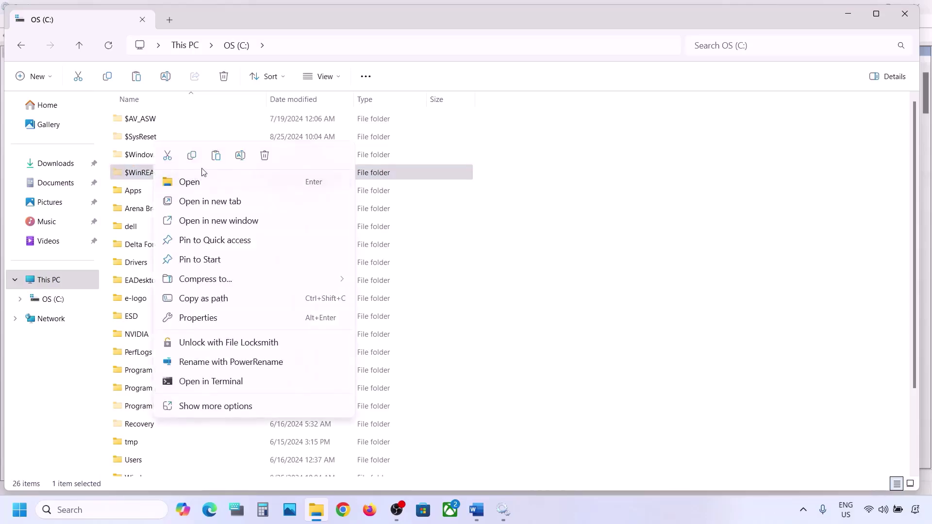
{"action": "left_click", "coordinate": [192, 156]}
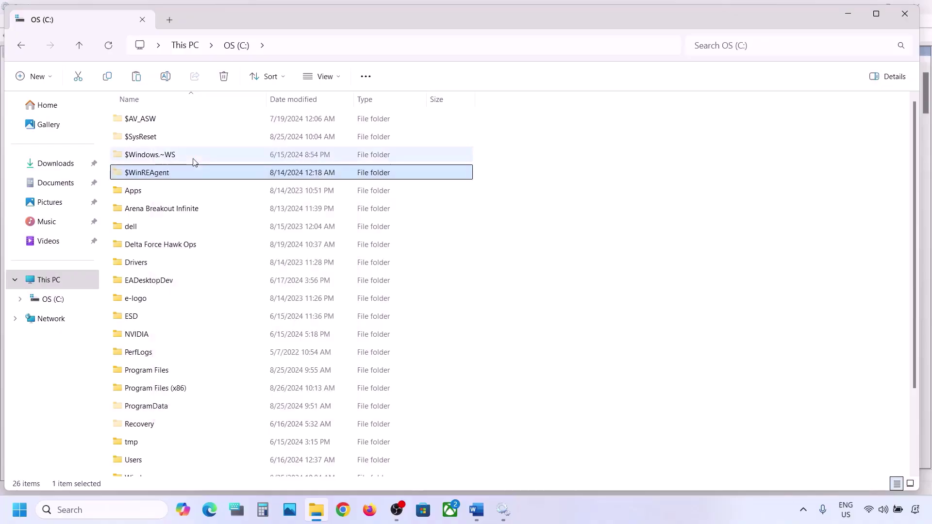
{"action": "key", "text": "super+d"}
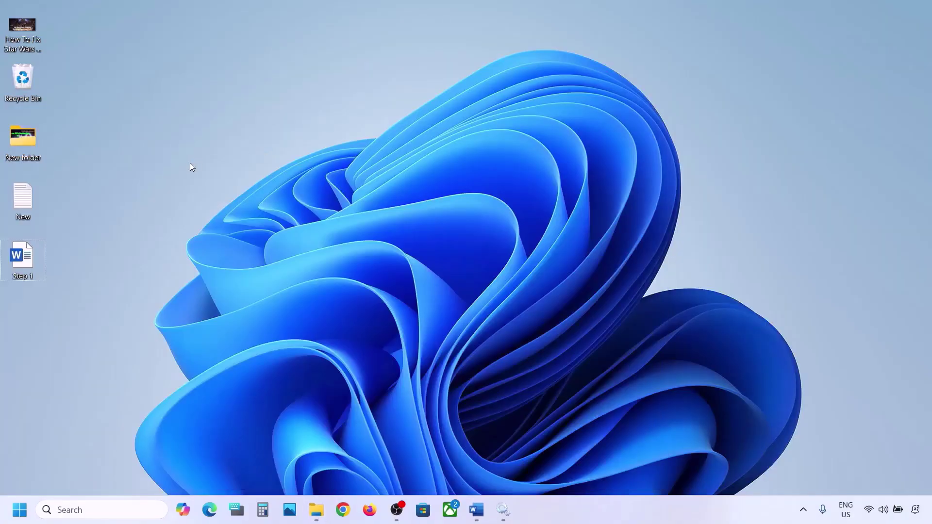
{"action": "key", "text": "ctrl+v"}
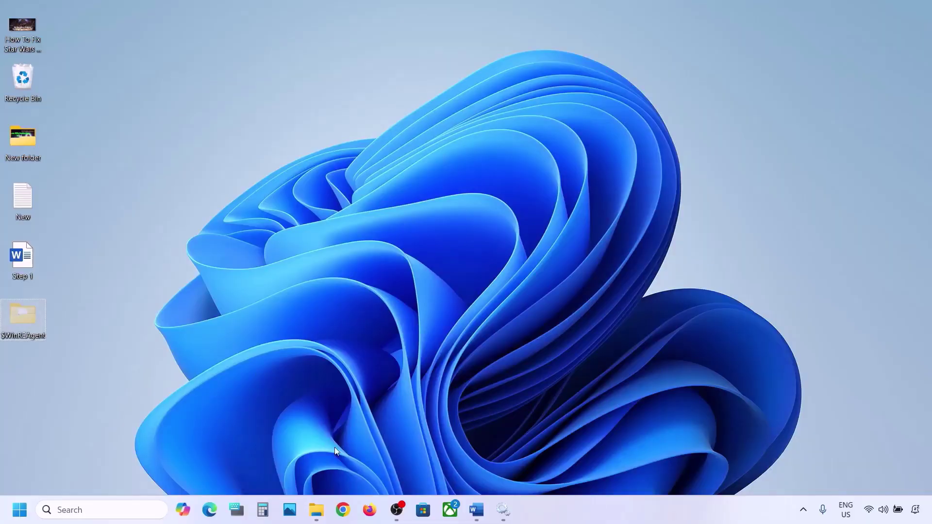
Delete the original $WinREAgent folder from the C: drive.
{"action": "left_click", "coordinate": [316, 510]}
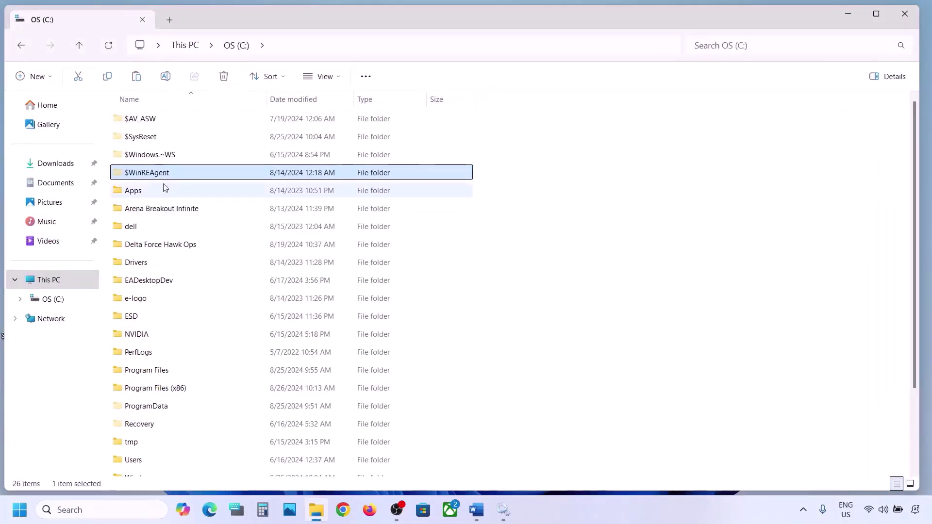
{"action": "right_click", "coordinate": [158, 173]}
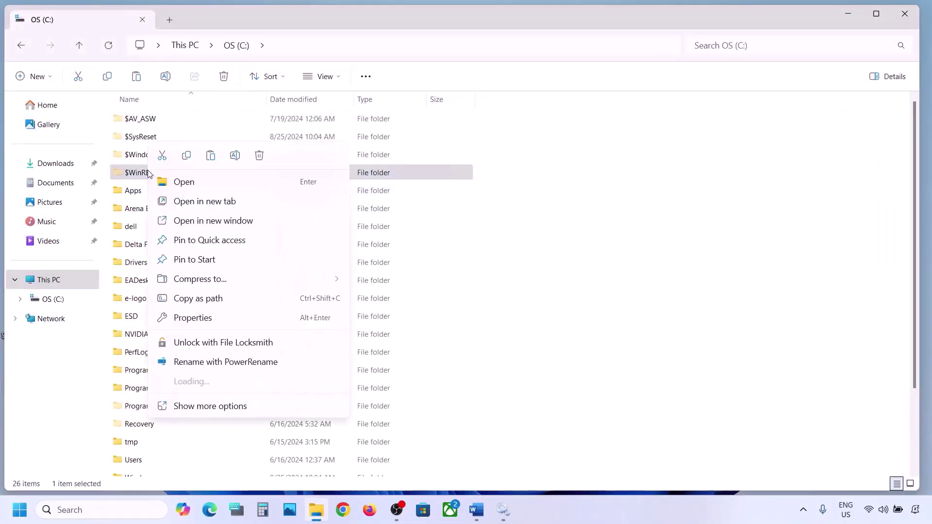
{"action": "left_click", "coordinate": [260, 156]}
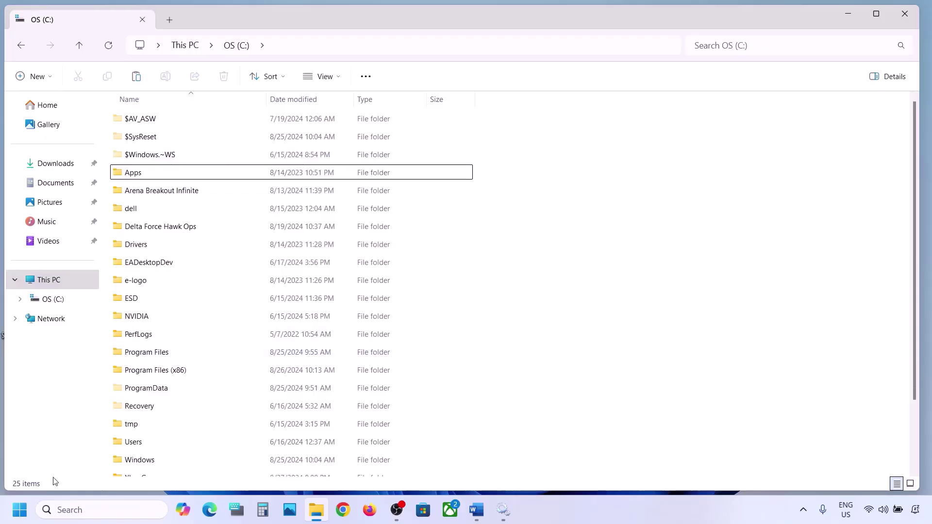
View the Windows Update page in Settings, and minimize the Settings and File Explorer windows.
{"action": "key", "text": "super+i"}
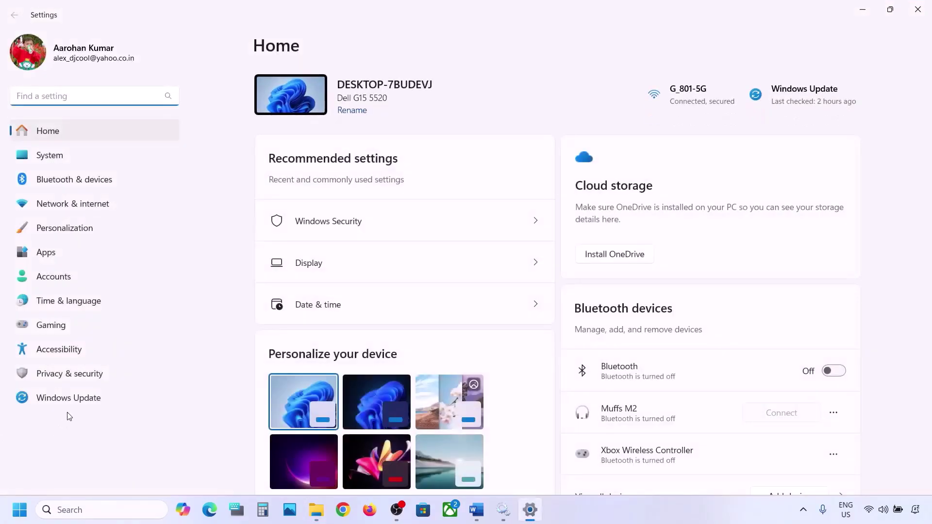
{"action": "left_click", "coordinate": [68, 402]}
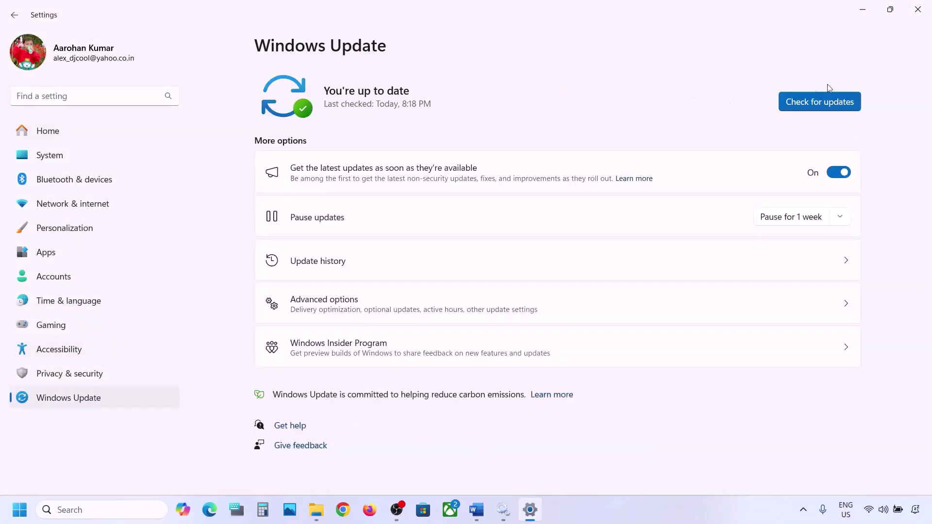
{"action": "left_click", "coordinate": [871, 8]}
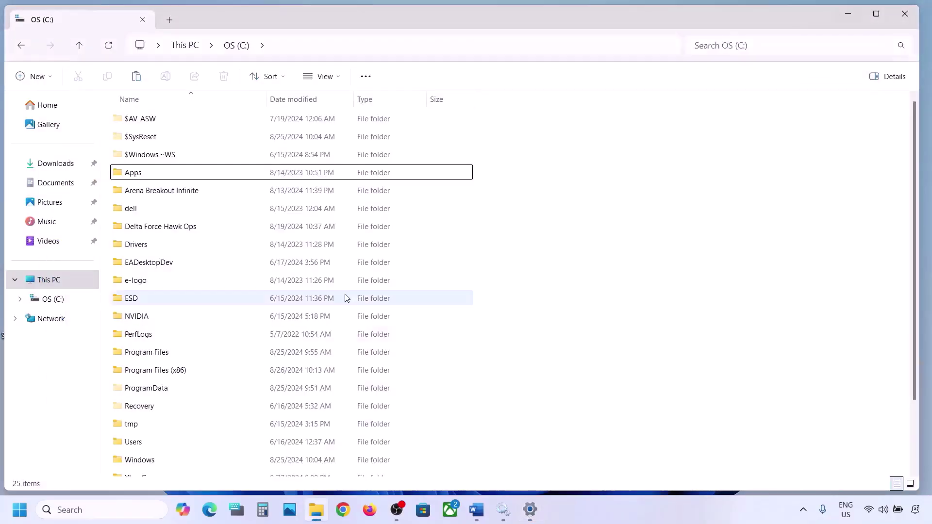
{"action": "left_click", "coordinate": [848, 14]}
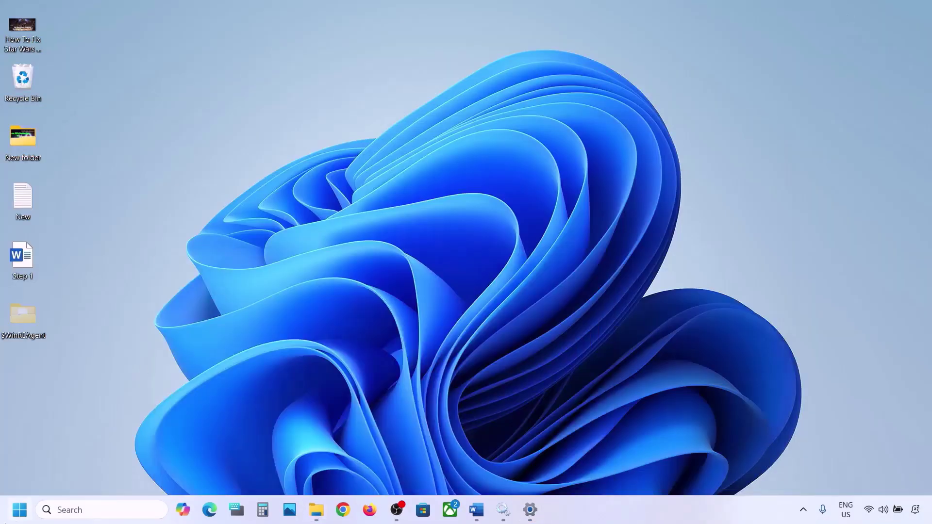
Display the computer's power options, including Restart, and dismiss them without choosing one.
{"action": "left_click", "coordinate": [19, 510]}
{"action": "left_click", "coordinate": [353, 469]}
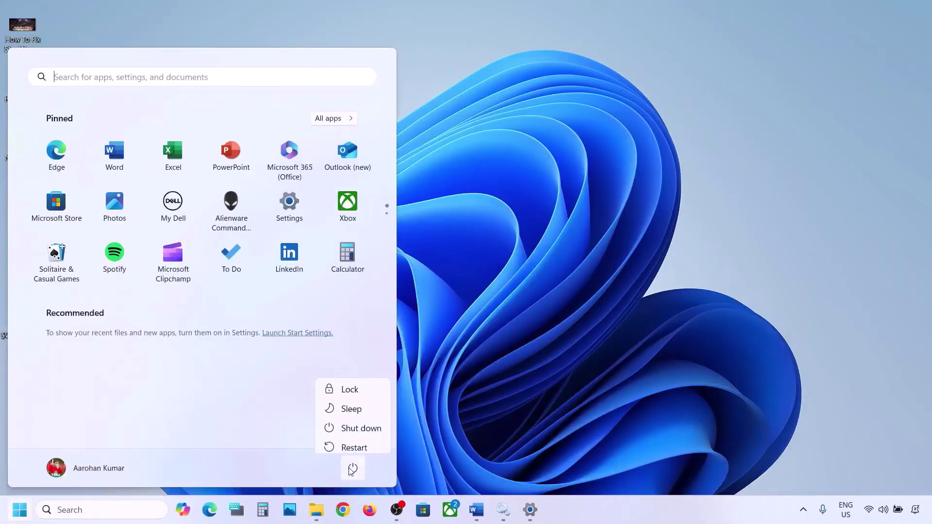
{"action": "left_click", "coordinate": [511, 356]}
{"action": "left_click", "coordinate": [510, 356]}
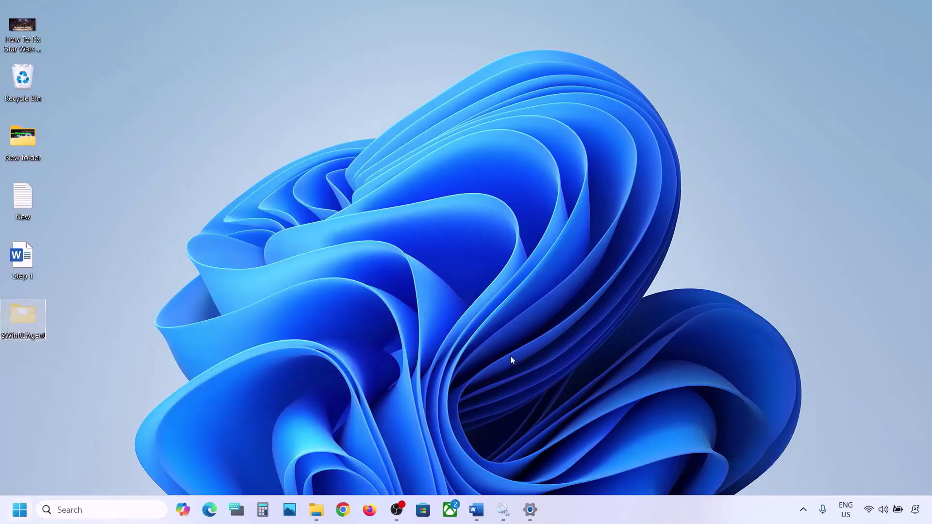
Move the $WinREAgent folder from the desktop back to the C: drive, and minimize the File Explorer window.
{"action": "right_click", "coordinate": [21, 312]}
{"action": "left_click", "coordinate": [37, 328]}
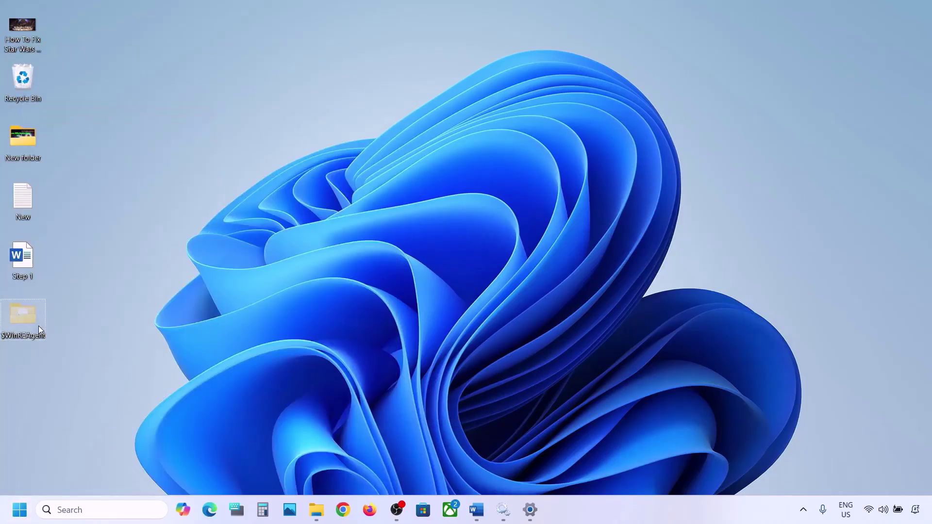
{"action": "left_click", "coordinate": [316, 510]}
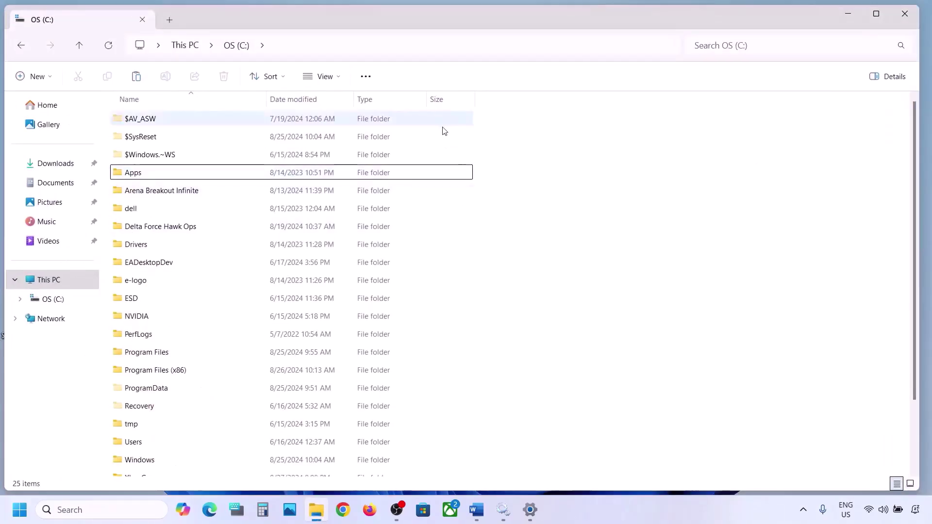
{"action": "key", "text": "ctrl+v"}
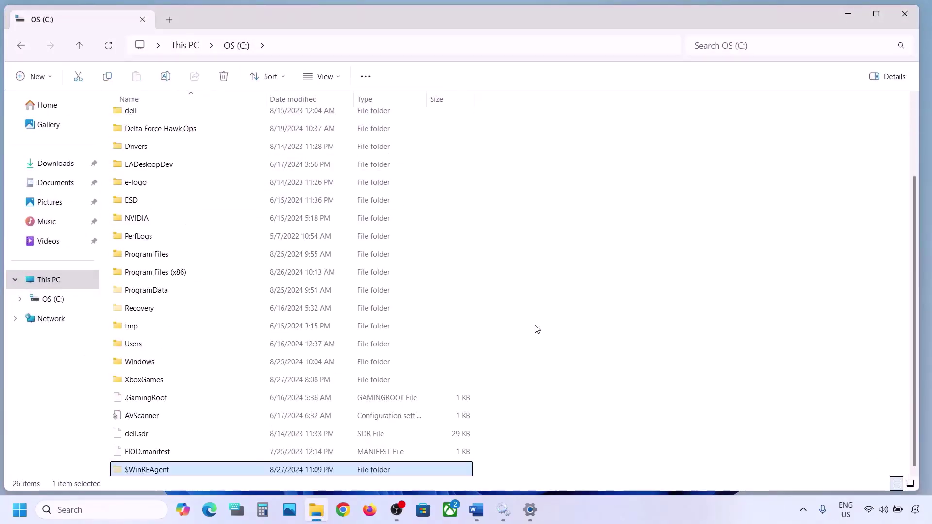
{"action": "left_click", "coordinate": [837, 20]}
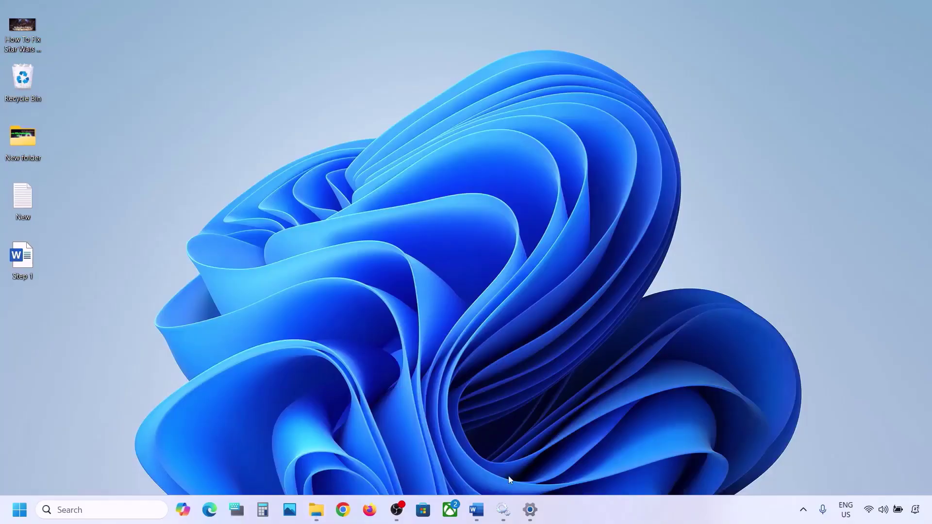
Switch to the Word notes and highlight the Step 3 text "Run Update Troubleshooter".
{"action": "left_click", "coordinate": [476, 510]}
{"action": "scroll", "coordinate": [296, 285], "scroll_direction": "down", "scroll_amount": 3}
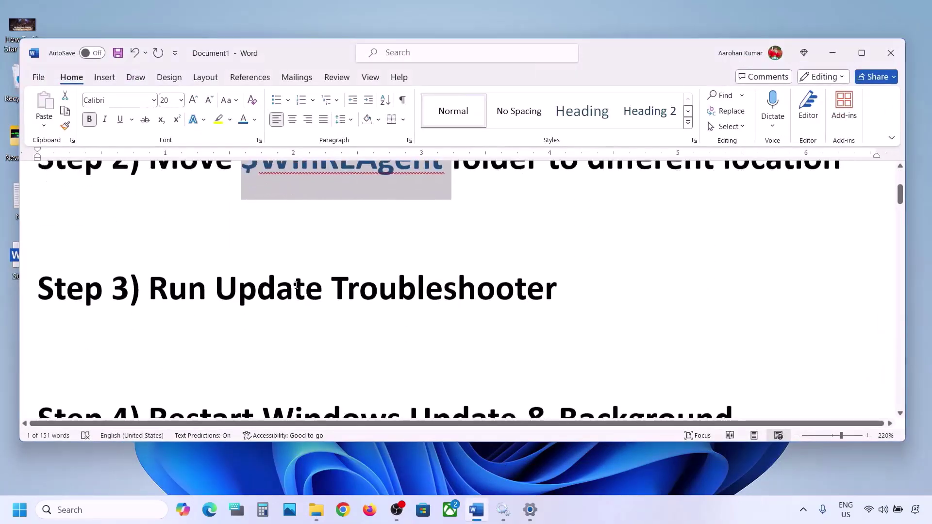
{"action": "left_click_drag", "start_coordinate": [171, 273], "coordinate": [557, 279]}
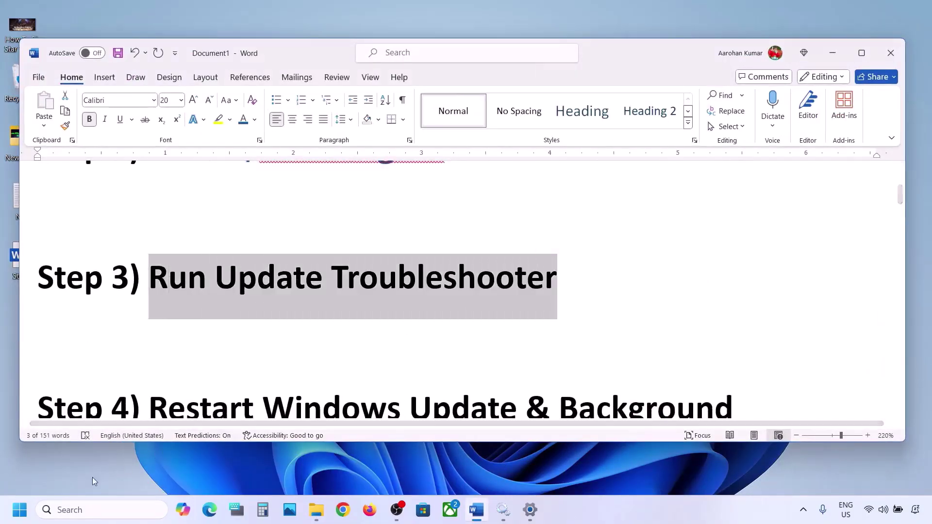
Run the Windows Update troubleshooter from the other troubleshooters in the Settings app's system troubleshooting options.
{"action": "left_click", "coordinate": [19, 510]}
{"action": "left_click", "coordinate": [297, 210]}
{"action": "left_click", "coordinate": [87, 160]}
{"action": "scroll", "coordinate": [349, 235], "scroll_direction": "down", "scroll_amount": 5}
{"action": "left_click", "coordinate": [326, 352]}
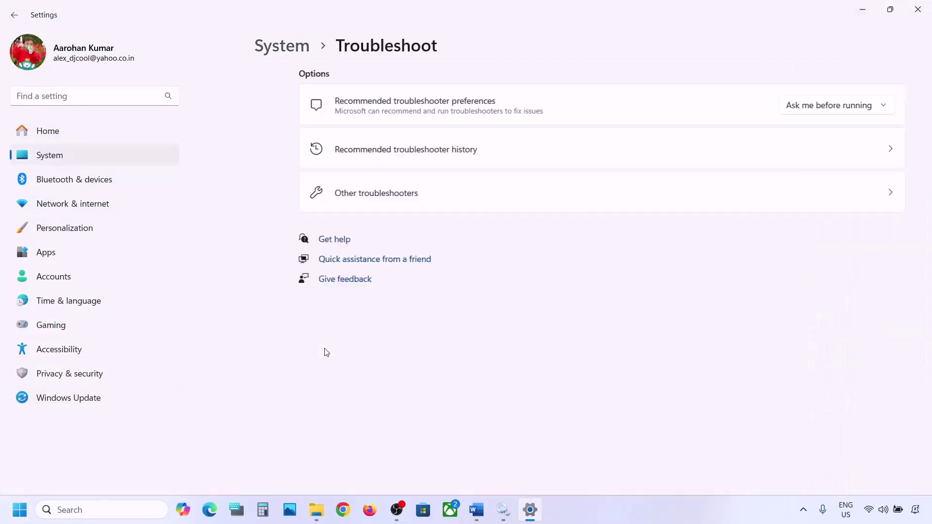
{"action": "left_click", "coordinate": [332, 205]}
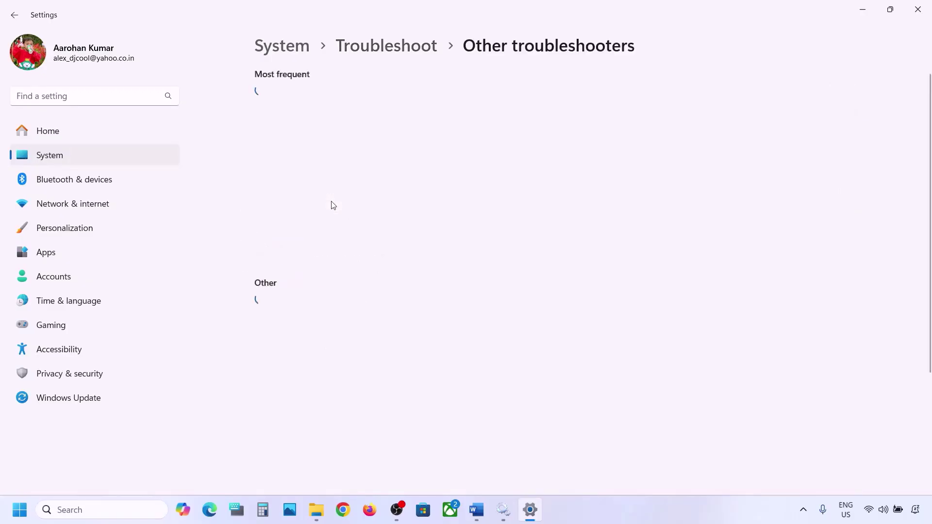
{"action": "scroll", "coordinate": [333, 205], "scroll_direction": "down", "scroll_amount": 1}
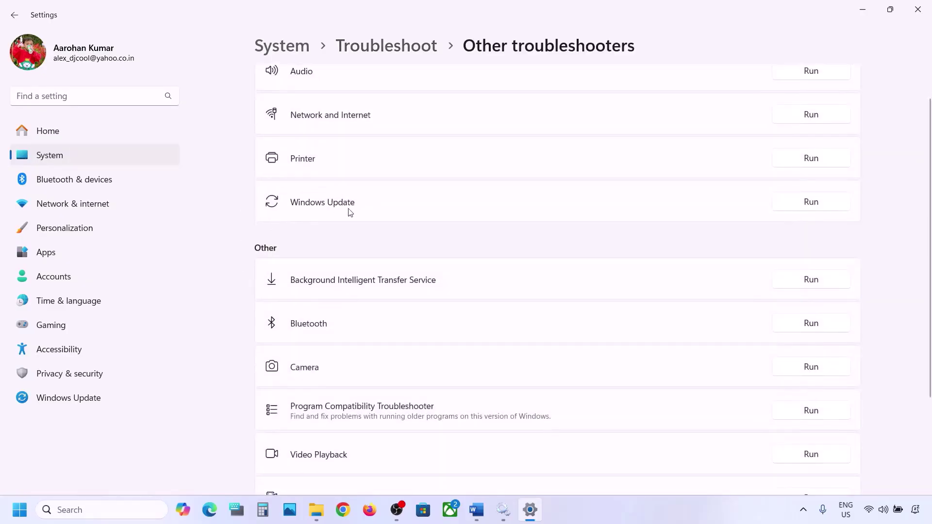
{"action": "left_click", "coordinate": [813, 212]}
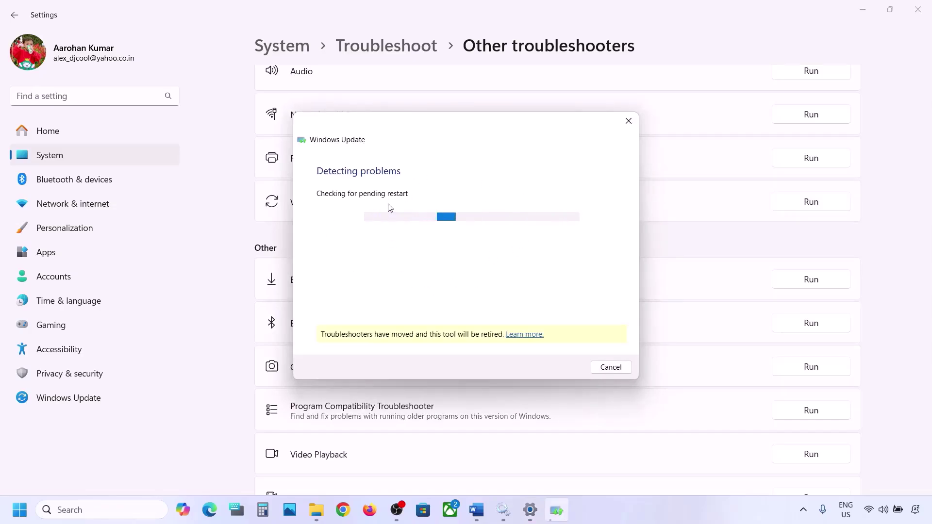
Return to the Word notes and highlight the Step 4 text about restarting Windows Update and Background intelligent transfer service.
{"action": "left_click", "coordinate": [476, 510]}
{"action": "scroll", "coordinate": [334, 314], "scroll_direction": "down", "scroll_amount": 3}
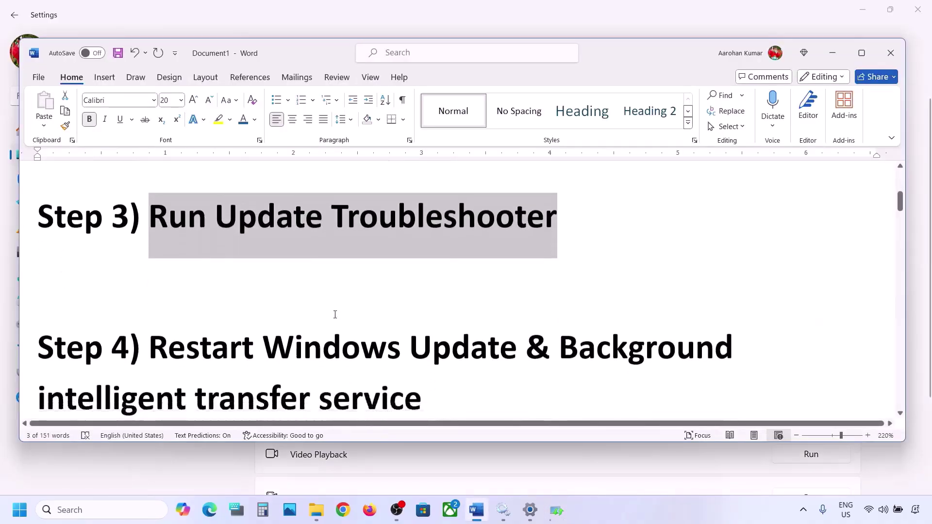
{"action": "left_click_drag", "start_coordinate": [153, 272], "coordinate": [399, 317]}
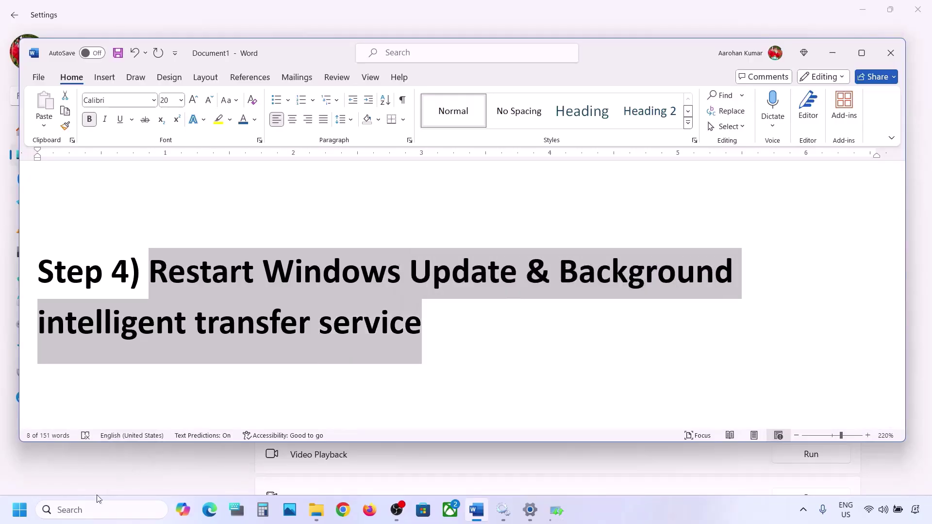
Search Windows for "services", open the Services console and select the Windows Update service.
{"action": "left_click", "coordinate": [82, 509]}
{"action": "type", "text": "services"}
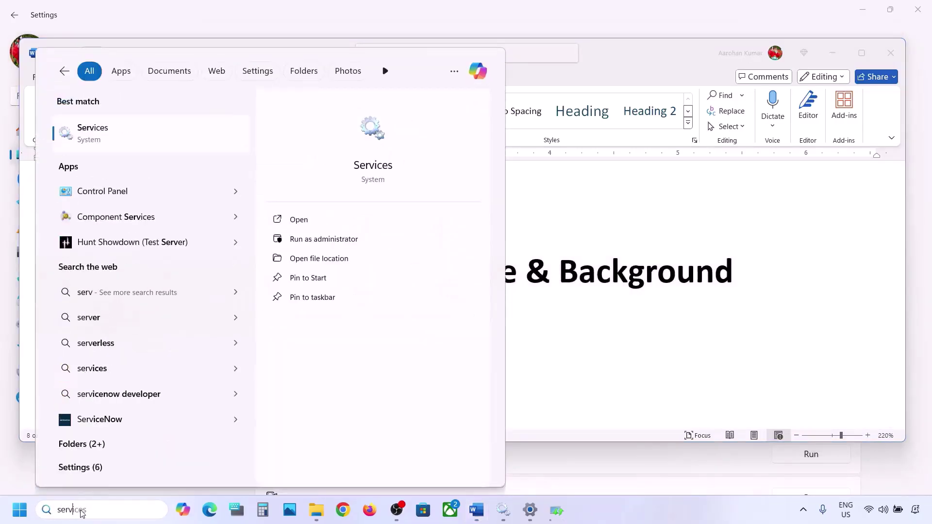
{"action": "key", "text": "Return"}
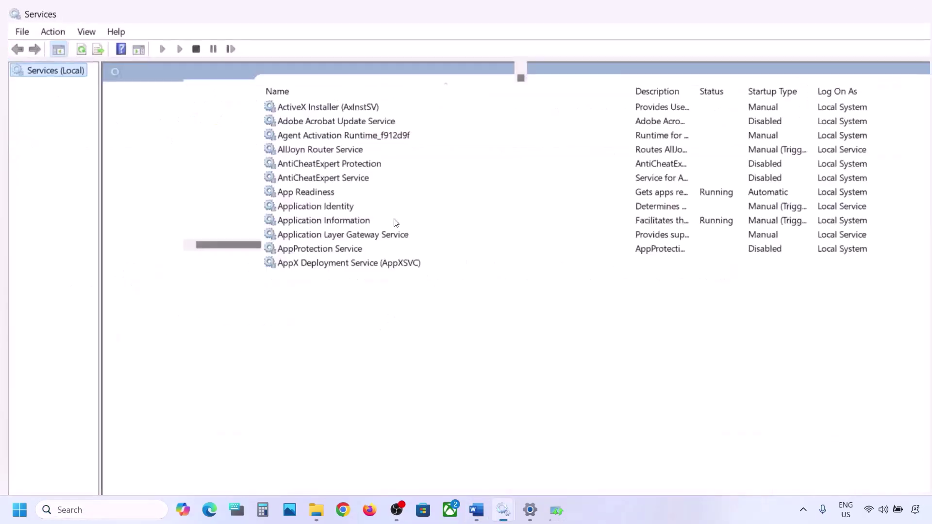
{"action": "left_click", "coordinate": [269, 278]}
{"action": "key", "text": "w"}
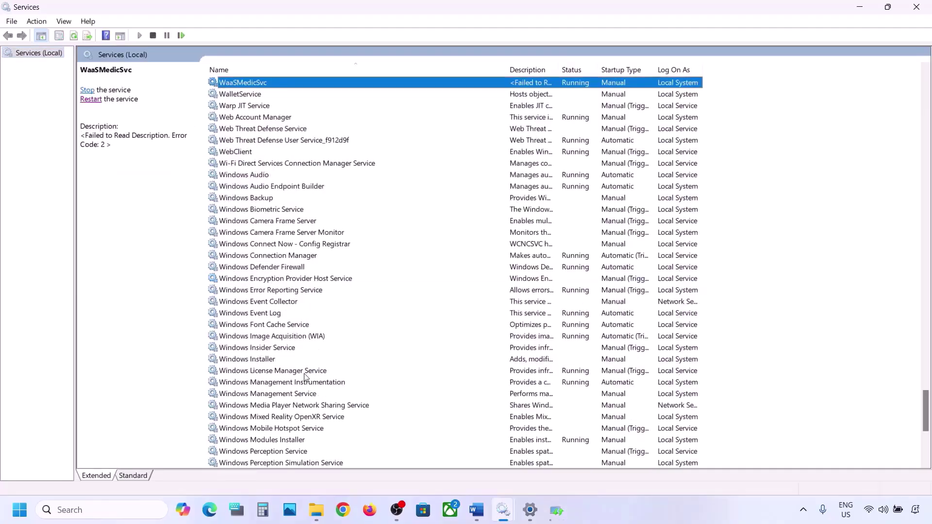
{"action": "scroll", "coordinate": [305, 377], "scroll_direction": "down", "scroll_amount": 7}
{"action": "left_click", "coordinate": [252, 315]}
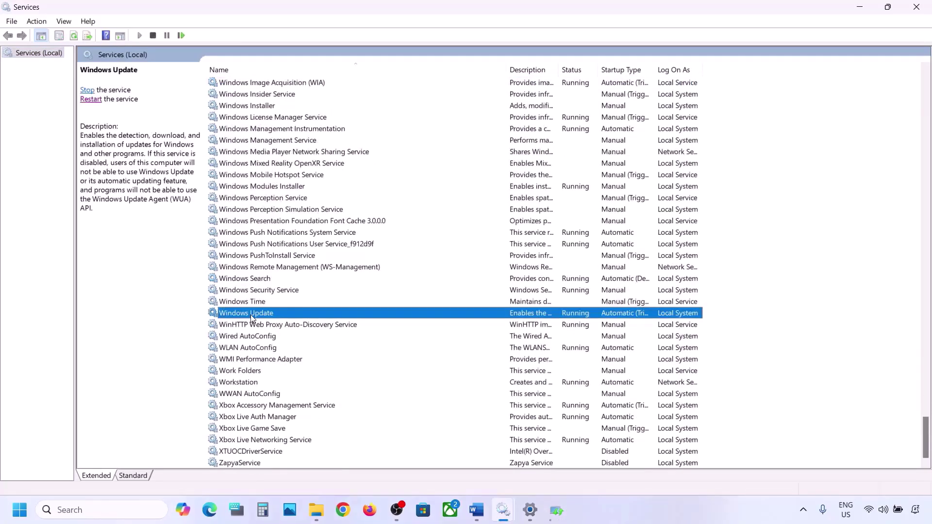
Set the Windows Update service's startup type to Automatic and restart the service.
{"action": "double_click", "coordinate": [304, 315]}
{"action": "left_click", "coordinate": [459, 239]}
{"action": "left_click", "coordinate": [445, 259]}
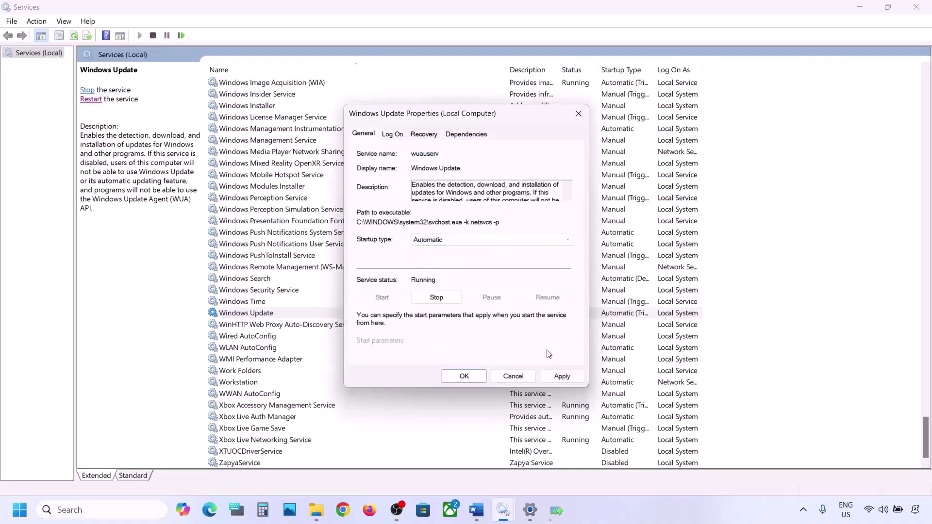
{"action": "left_click", "coordinate": [546, 375]}
{"action": "left_click", "coordinate": [464, 376]}
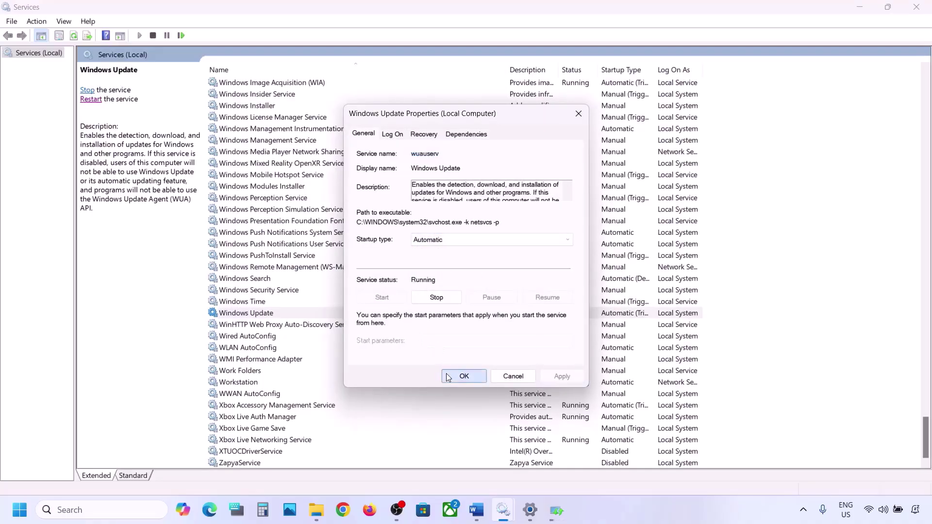
{"action": "right_click", "coordinate": [252, 316]}
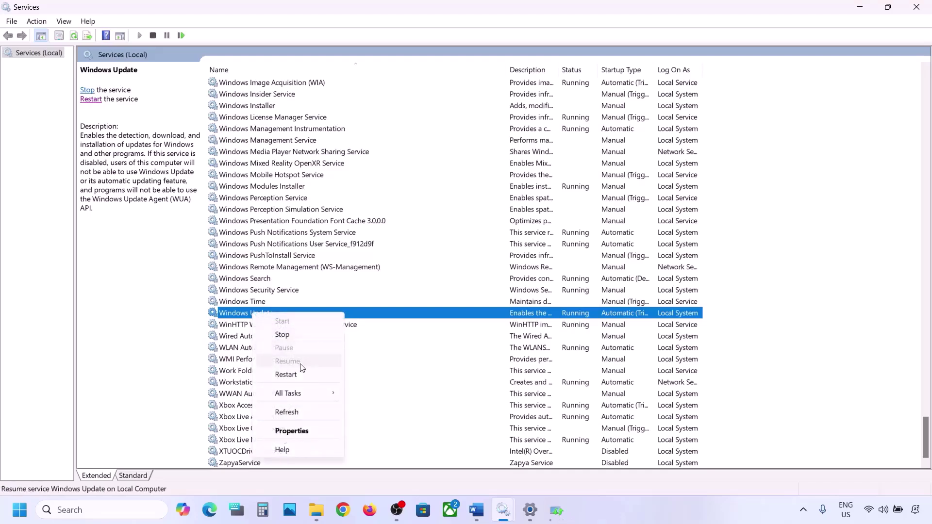
{"action": "left_click", "coordinate": [294, 372]}
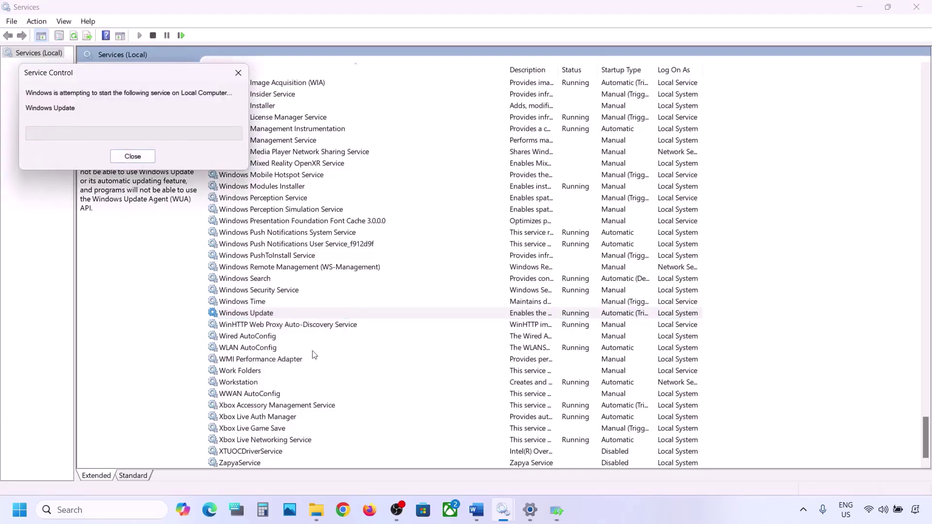
Set the Background Intelligent Transfer Service's startup type to Automatic and restart the service.
{"action": "left_click", "coordinate": [274, 245]}
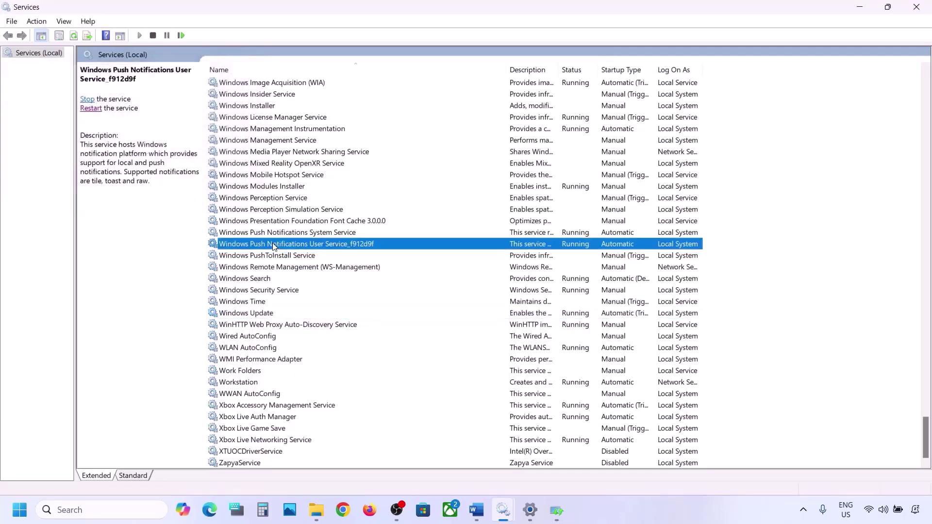
{"action": "key", "text": "b"}
{"action": "scroll", "coordinate": [281, 197], "scroll_direction": "up", "scroll_amount": 3}
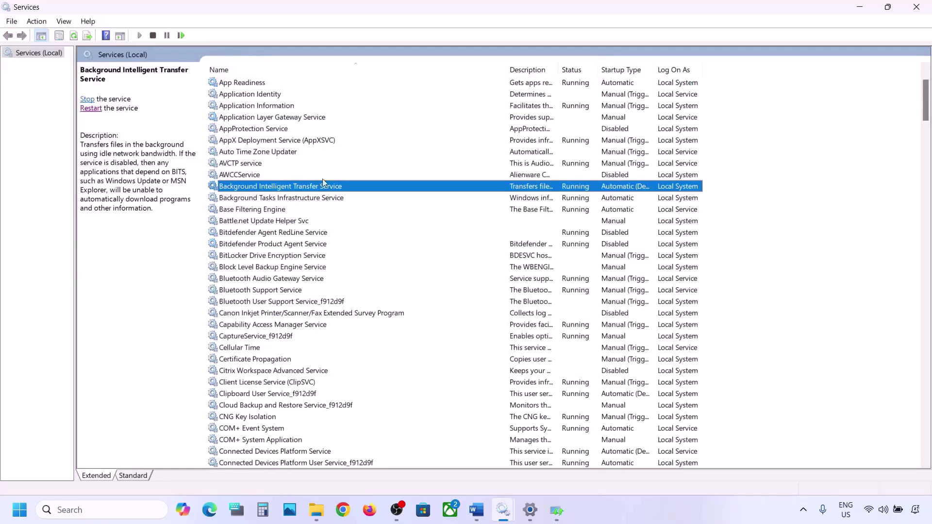
{"action": "double_click", "coordinate": [306, 192]}
{"action": "left_click", "coordinate": [431, 240]}
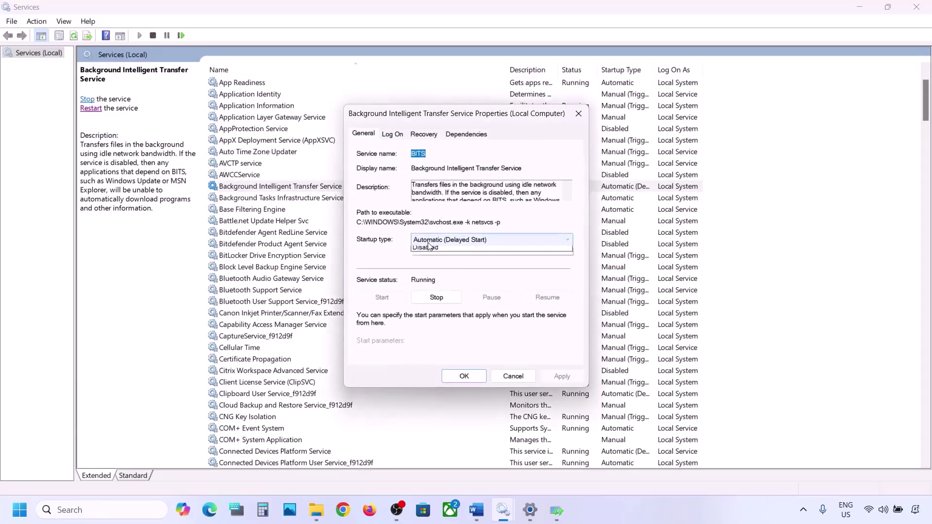
{"action": "left_click", "coordinate": [427, 258]}
{"action": "left_click", "coordinate": [552, 375]}
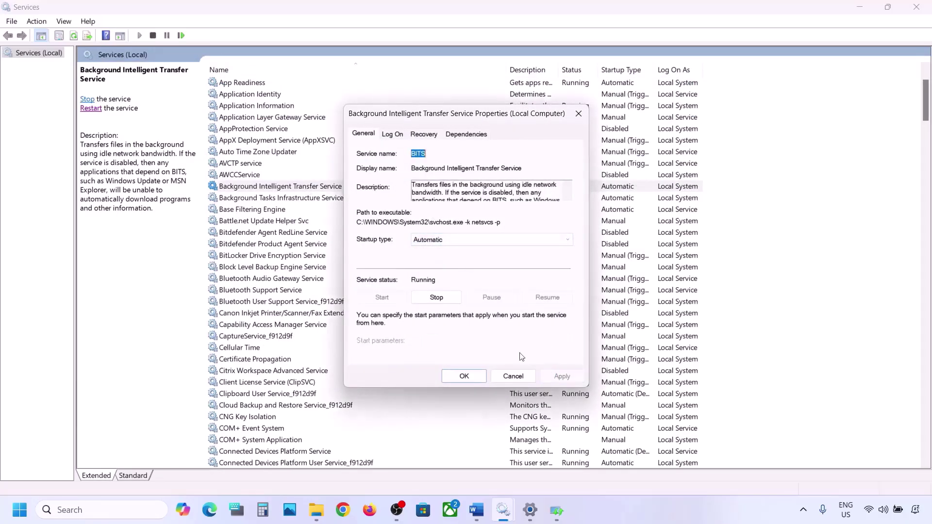
{"action": "left_click", "coordinate": [464, 376]}
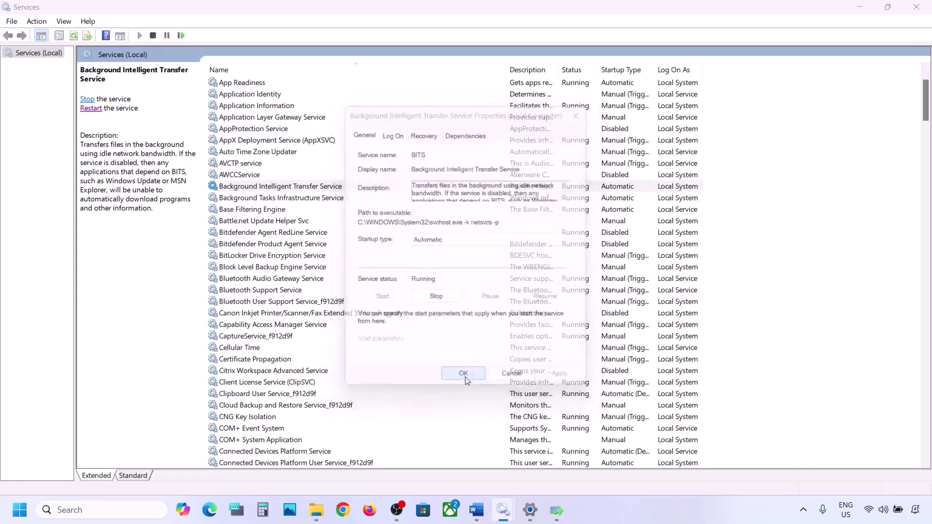
{"action": "right_click", "coordinate": [287, 189]}
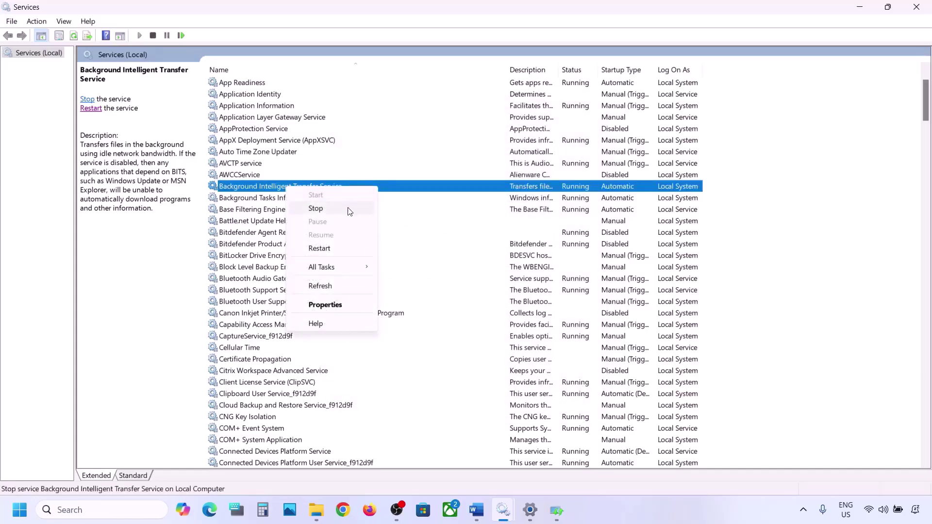
{"action": "left_click", "coordinate": [319, 248]}
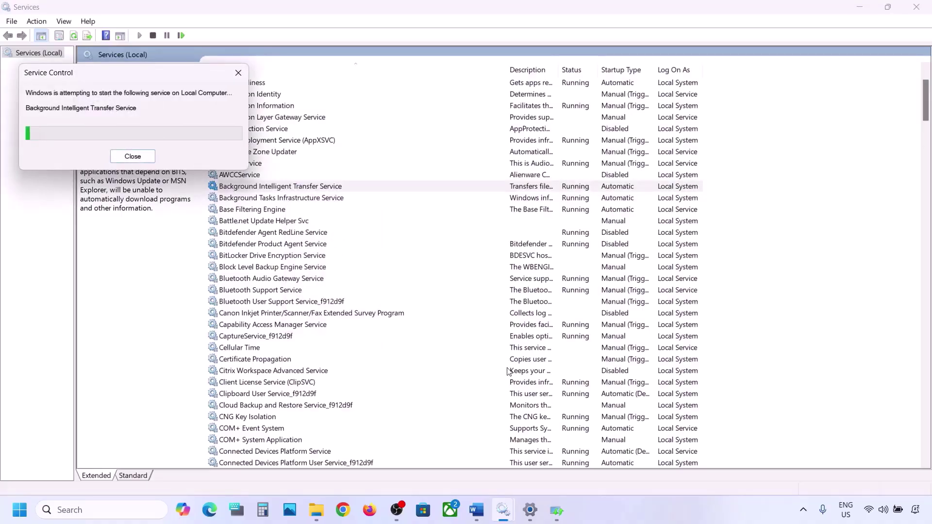
Copy the Windows 11 download page link listed under Step 5 in the Word notes.
{"action": "mouse_move", "coordinate": [478, 512]}
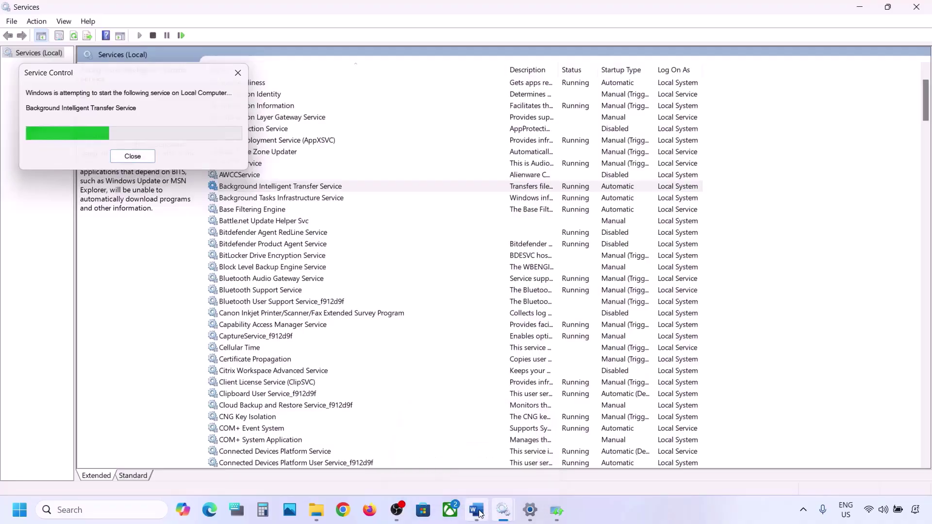
{"action": "left_click", "coordinate": [477, 511]}
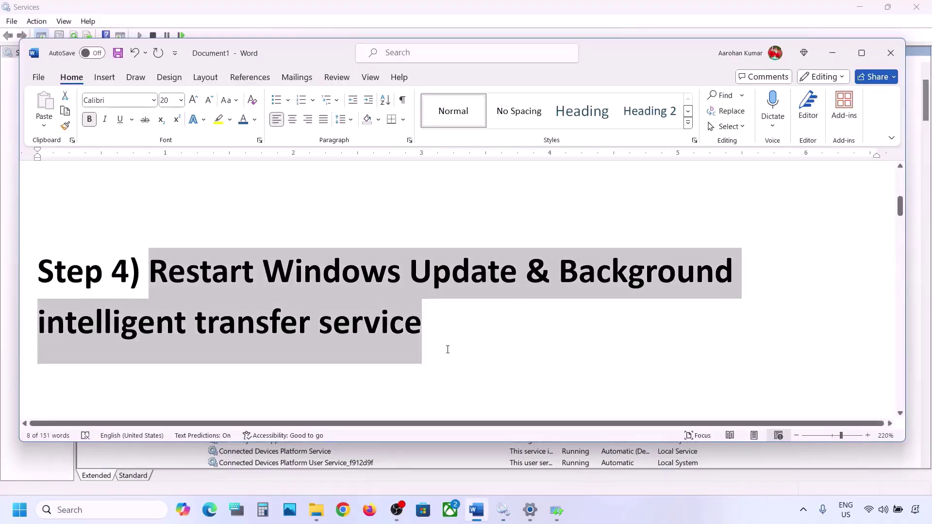
{"action": "scroll", "coordinate": [448, 350], "scroll_direction": "down", "scroll_amount": 5}
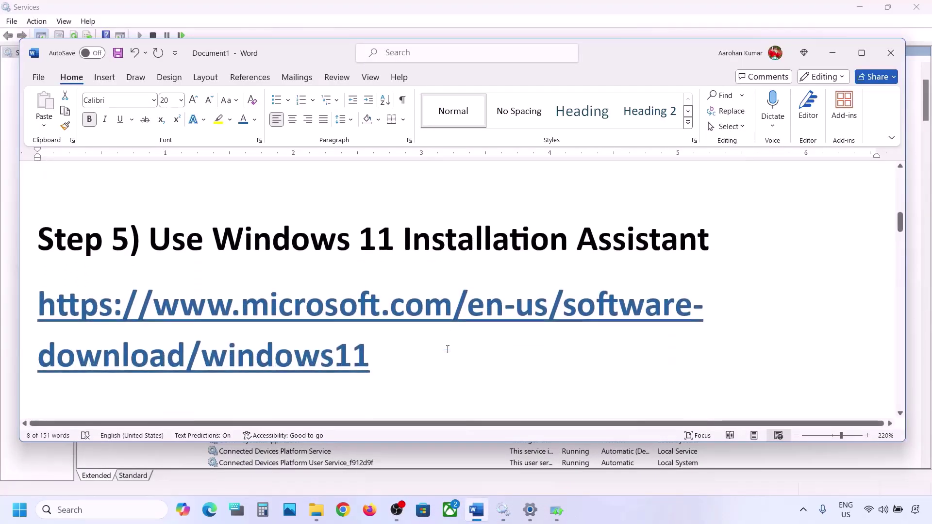
{"action": "left_click_drag", "start_coordinate": [387, 358], "coordinate": [38, 310]}
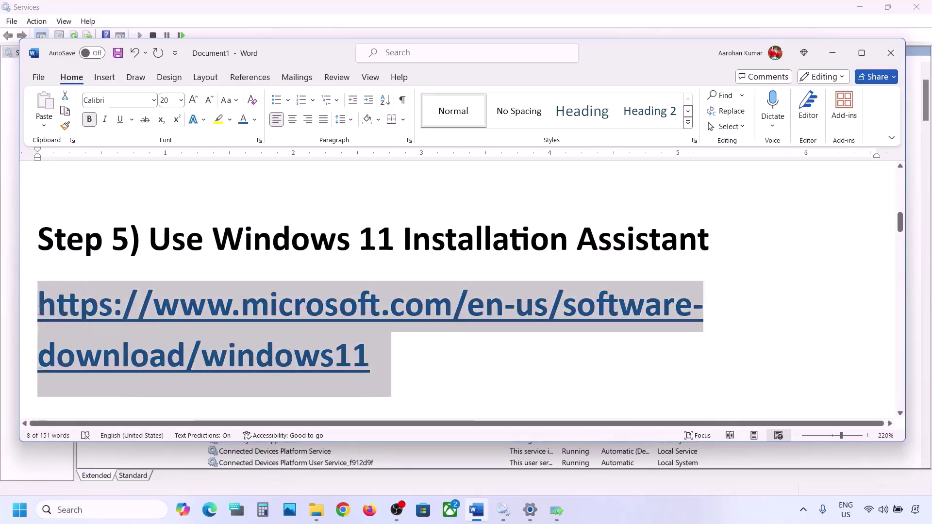
{"action": "right_click", "coordinate": [39, 310]}
{"action": "left_click", "coordinate": [109, 229]}
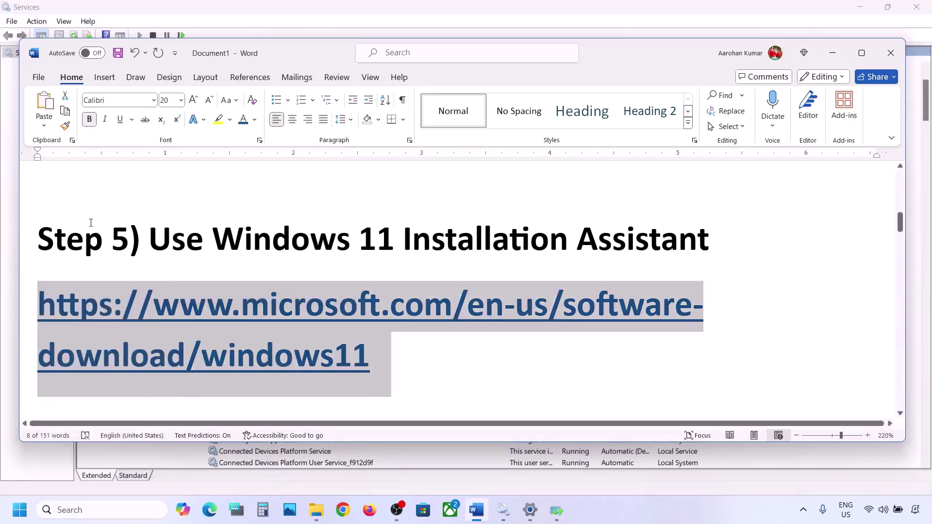
Open the copied microsoft.com/en-us/software-download/windows11 link in Chrome and show the Windows 11 Installation Assistant section.
{"action": "left_click", "coordinate": [343, 510]}
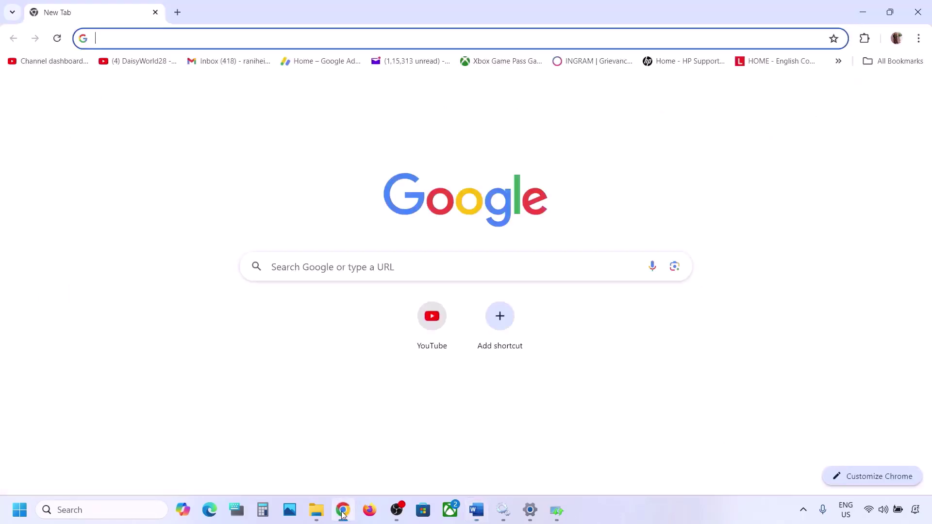
{"action": "key", "text": "ctrl+v"}
{"action": "key", "text": "Return"}
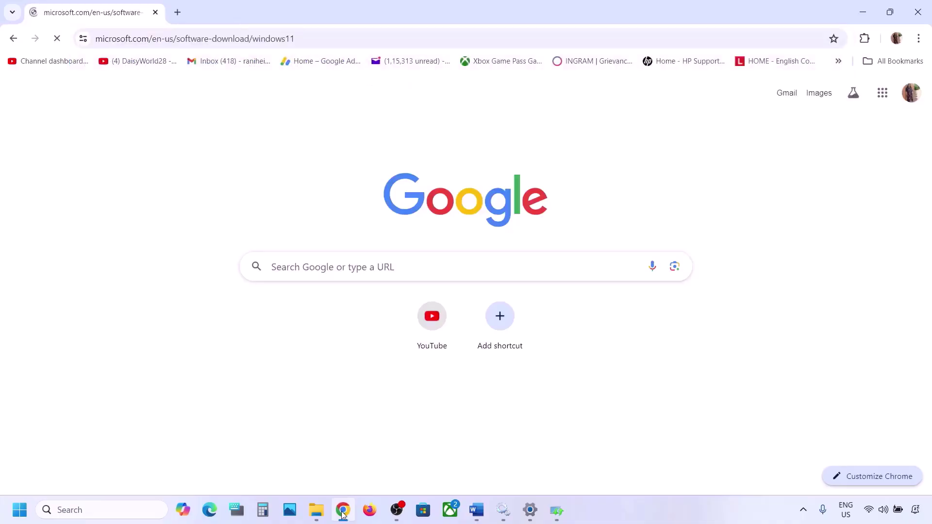
{"action": "scroll", "coordinate": [396, 327], "scroll_direction": "down", "scroll_amount": 1}
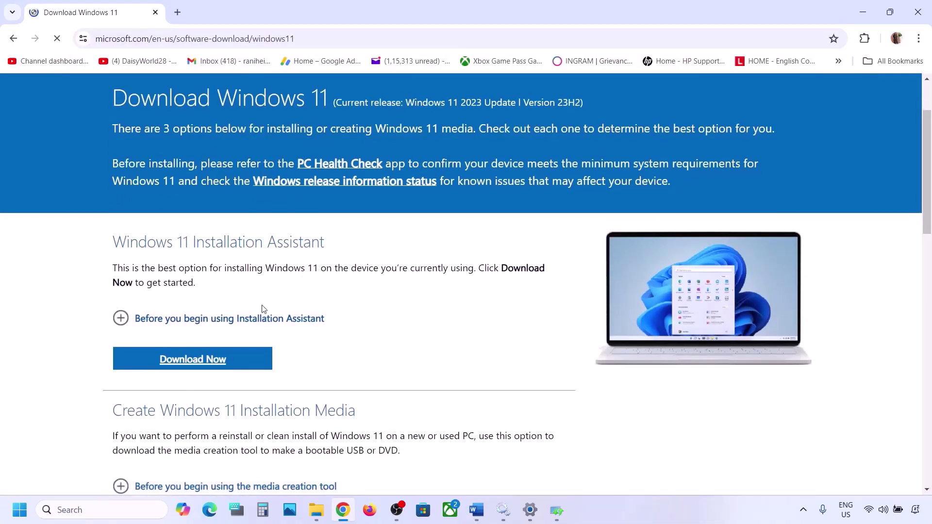
Download the Windows 11 Installation Assistant, run Windows11InstallationAssistant.exe, and minimize its window after the check.
{"action": "left_click", "coordinate": [199, 359]}
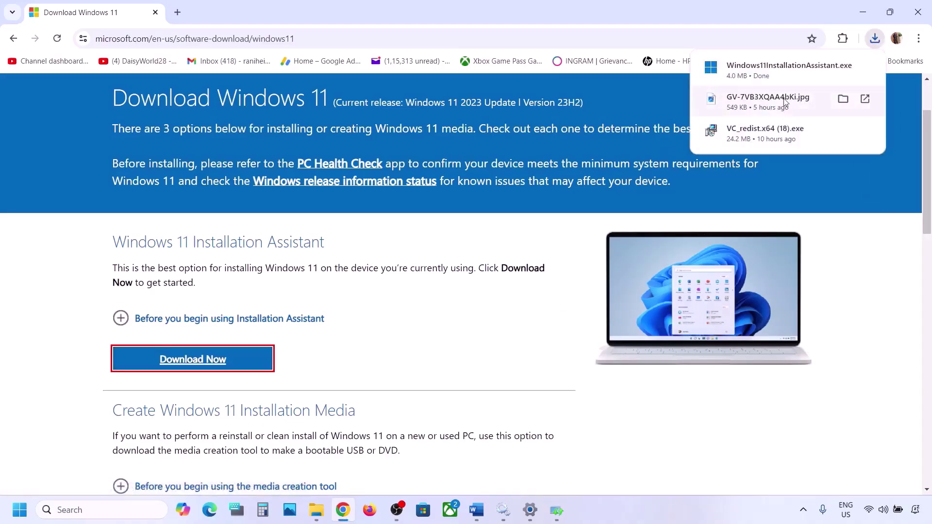
{"action": "left_click", "coordinate": [760, 70]}
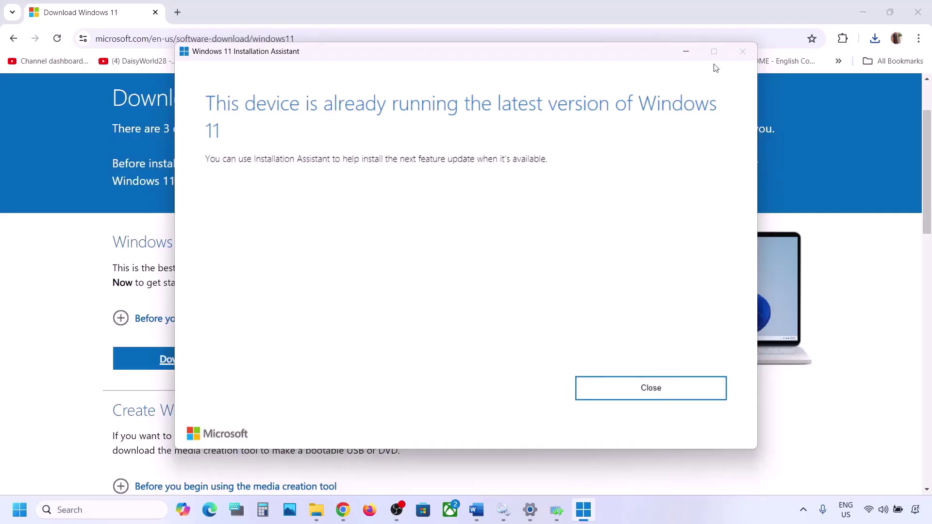
{"action": "left_click", "coordinate": [685, 51]}
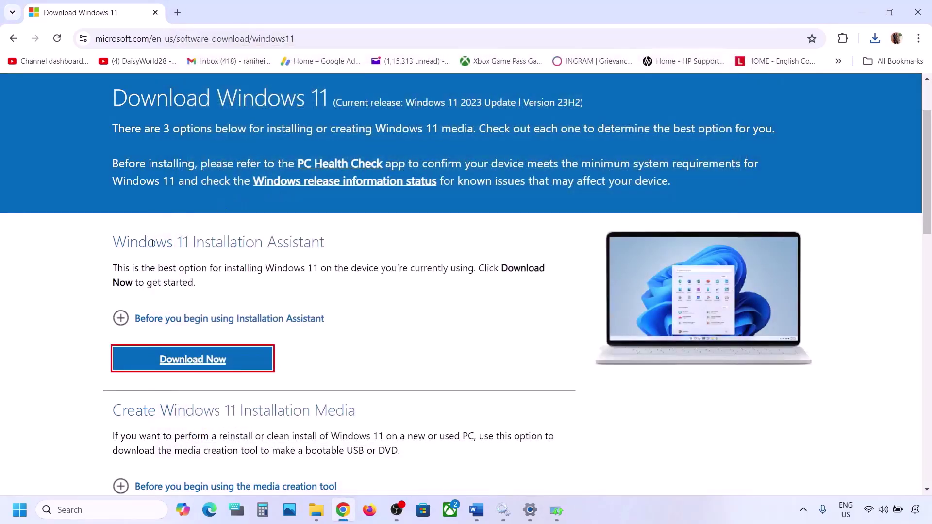
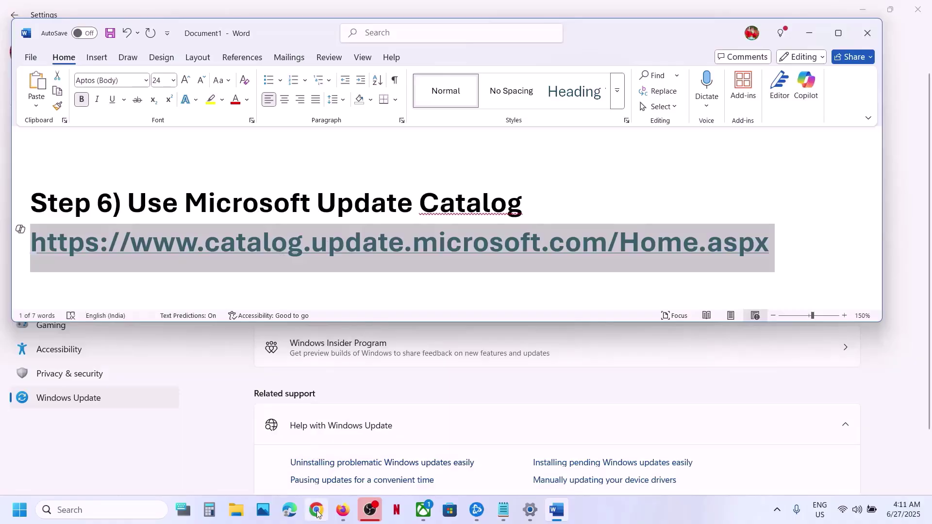
{"action": "left_click", "coordinate": [316, 510]}
{"action": "type", "text": "https://www.catalog.update.microsoft.com/Home.aspx"}
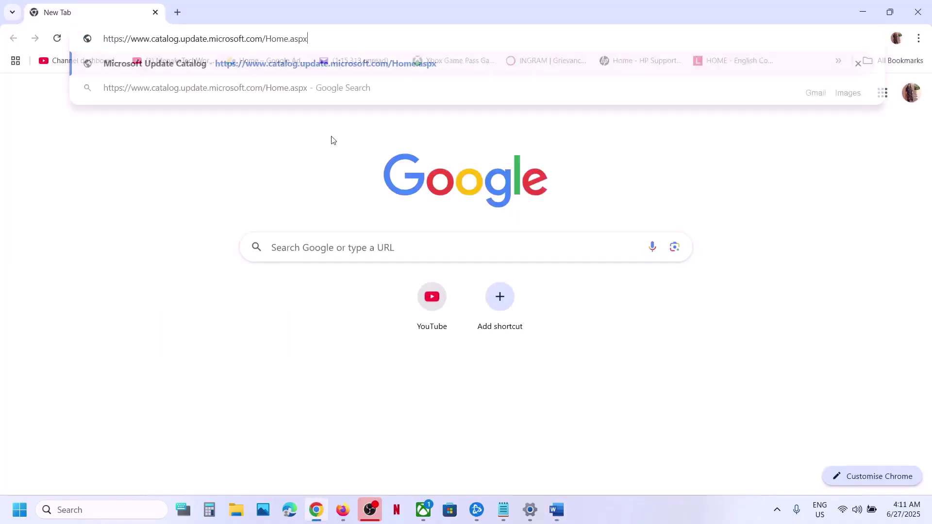
{"action": "key", "text": "Return"}
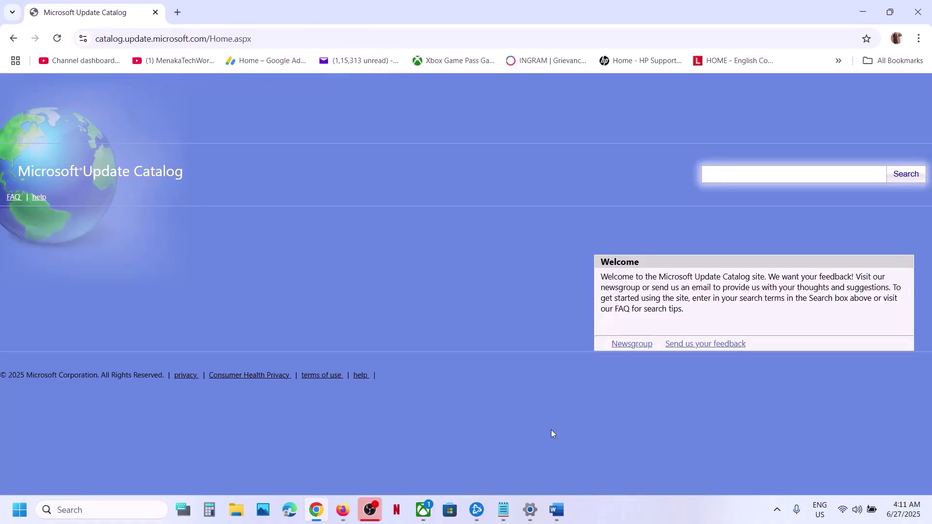
Copy the KB5060829 number from the pending update in Windows Update settings and search the Microsoft Update Catalog for it.
{"action": "left_click", "coordinate": [530, 510]}
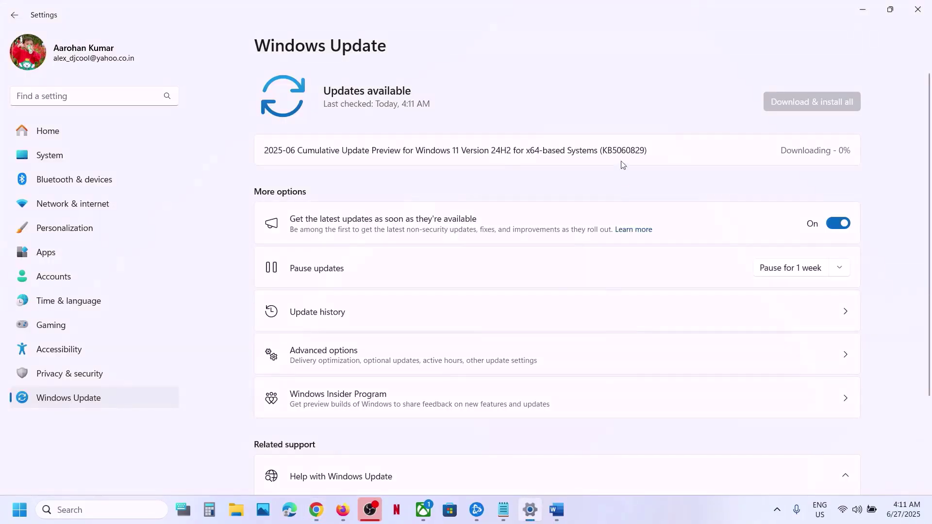
{"action": "double_click", "coordinate": [620, 151]}
{"action": "key", "text": "ctrl+c"}
{"action": "left_click", "coordinate": [620, 151]}
{"action": "left_click", "coordinate": [316, 510]}
{"action": "key", "text": "ctrl+v"}
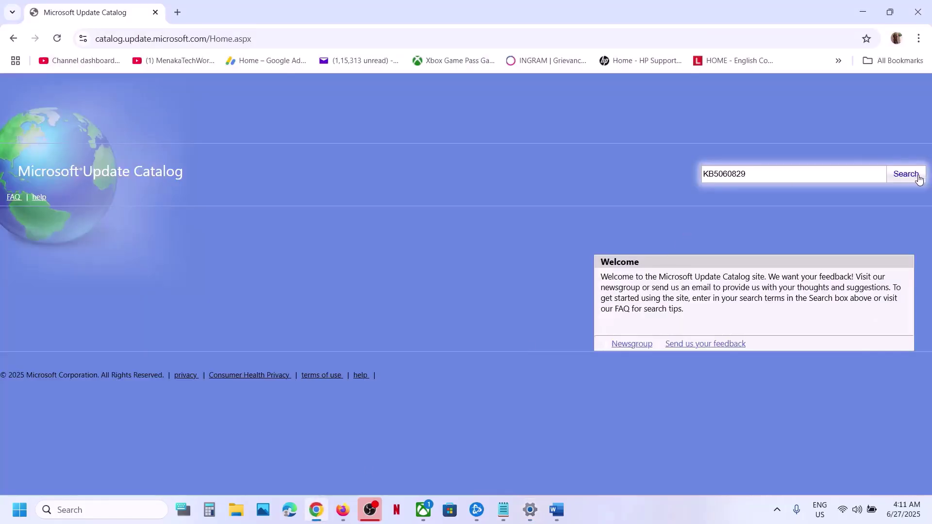
{"action": "left_click", "coordinate": [906, 174]}
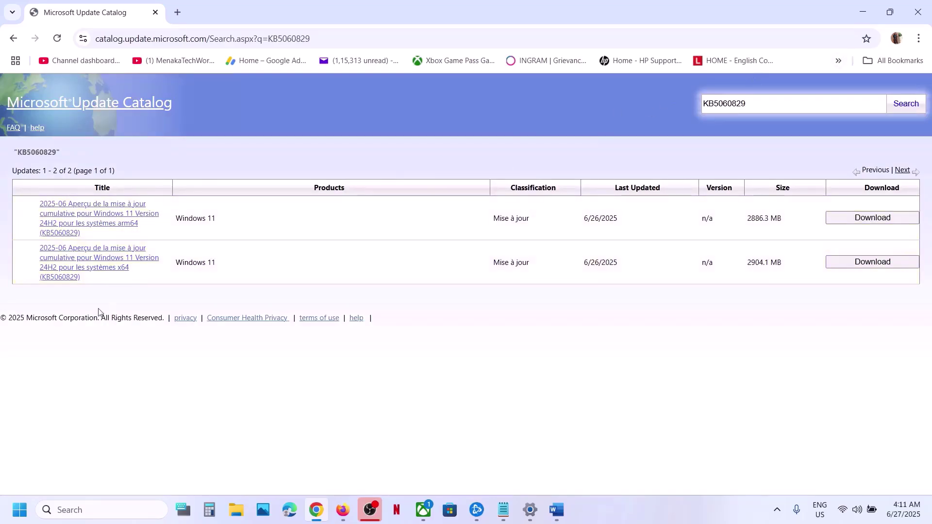
Translate the catalog search results page into English.
{"action": "left_click", "coordinate": [919, 39]}
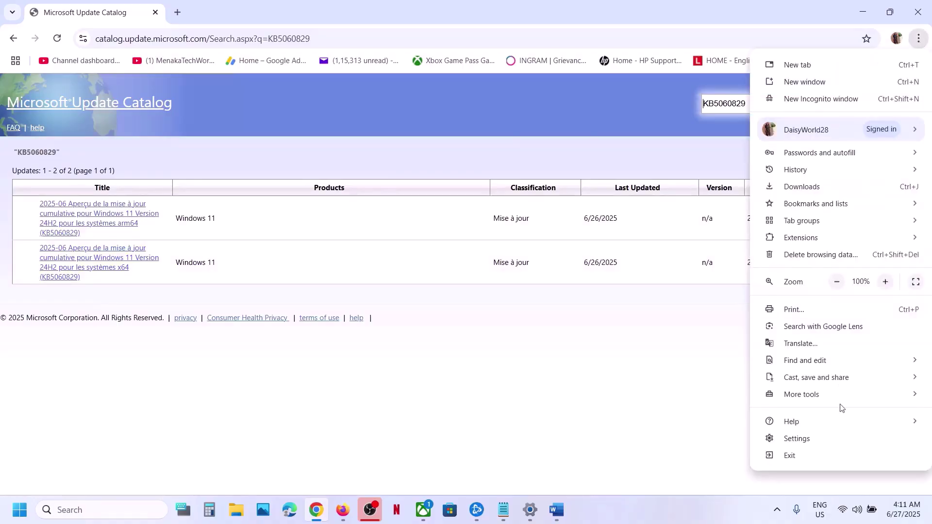
{"action": "left_click", "coordinate": [810, 347]}
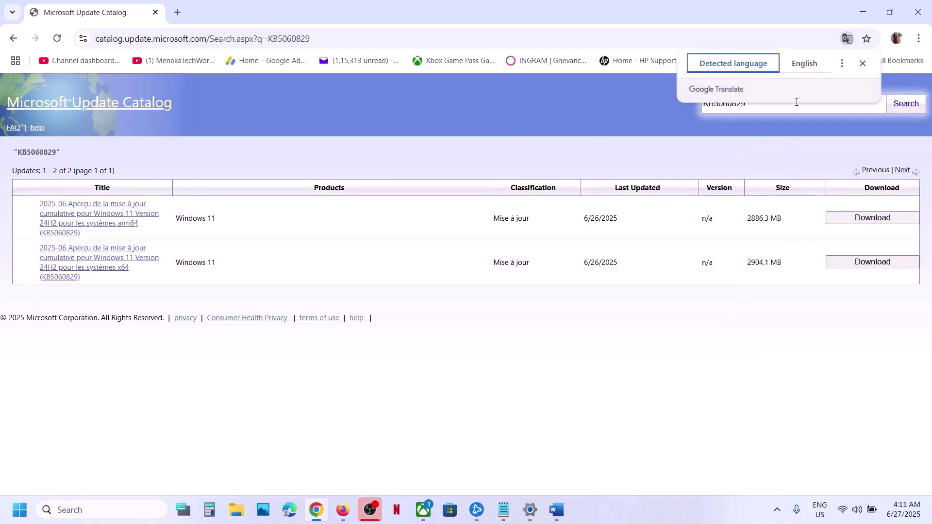
{"action": "left_click", "coordinate": [801, 64]}
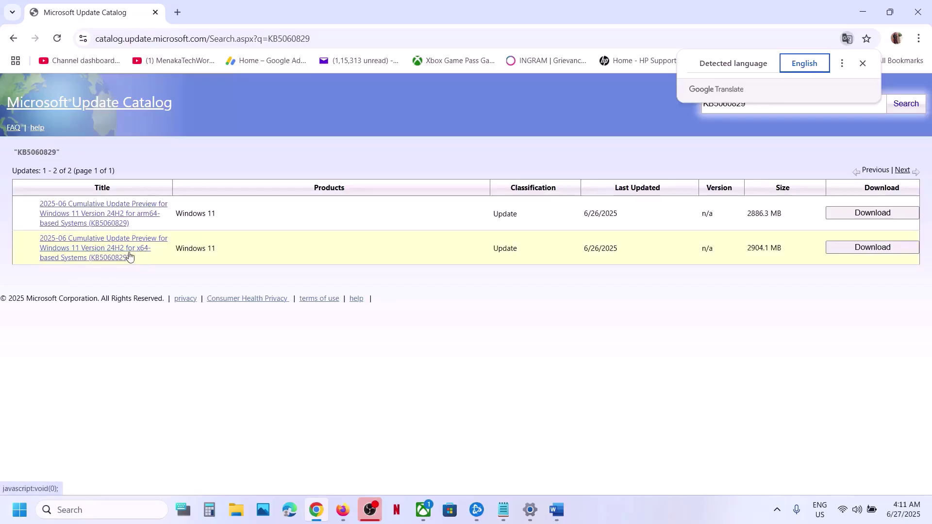
Check the PC's system type in the device specifications in Windows Settings, and return to the catalog results.
{"action": "left_click", "coordinate": [20, 510]}
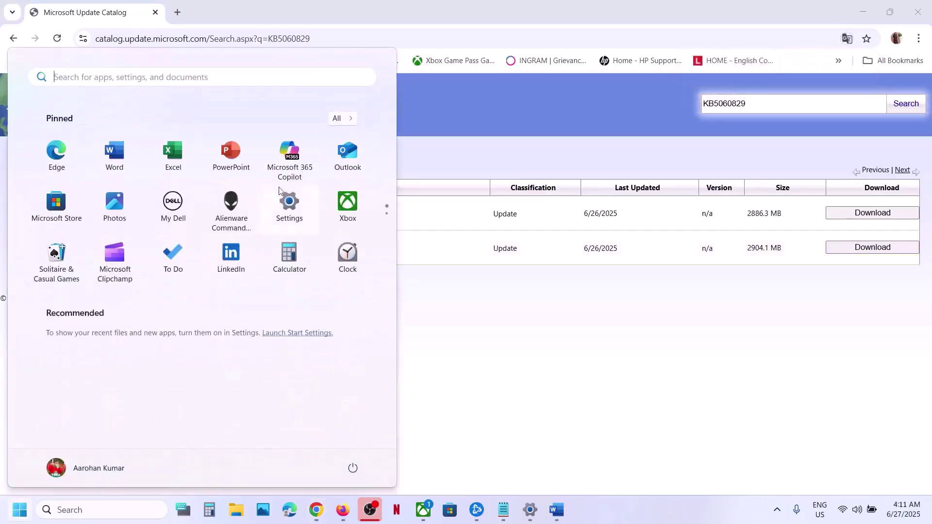
{"action": "left_click", "coordinate": [279, 199]}
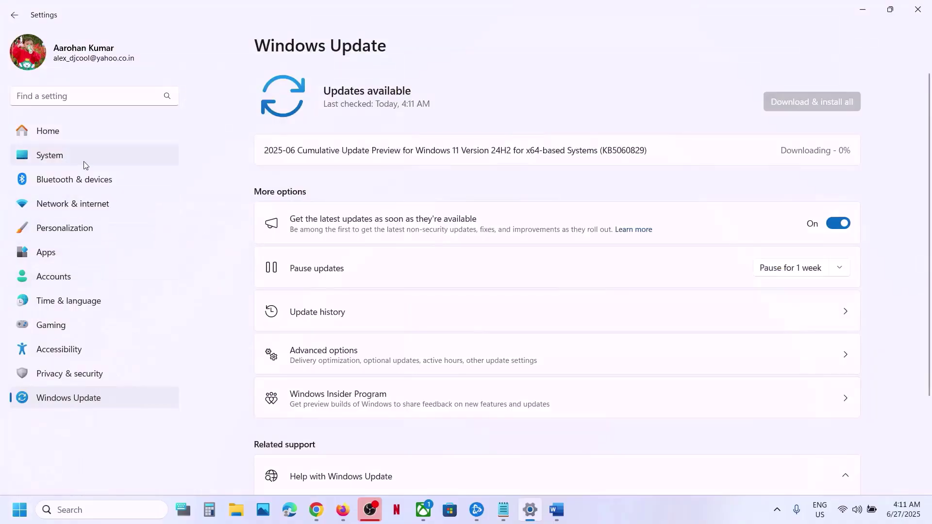
{"action": "left_click", "coordinate": [80, 166]}
{"action": "scroll", "coordinate": [416, 266], "scroll_direction": "down", "scroll_amount": 10}
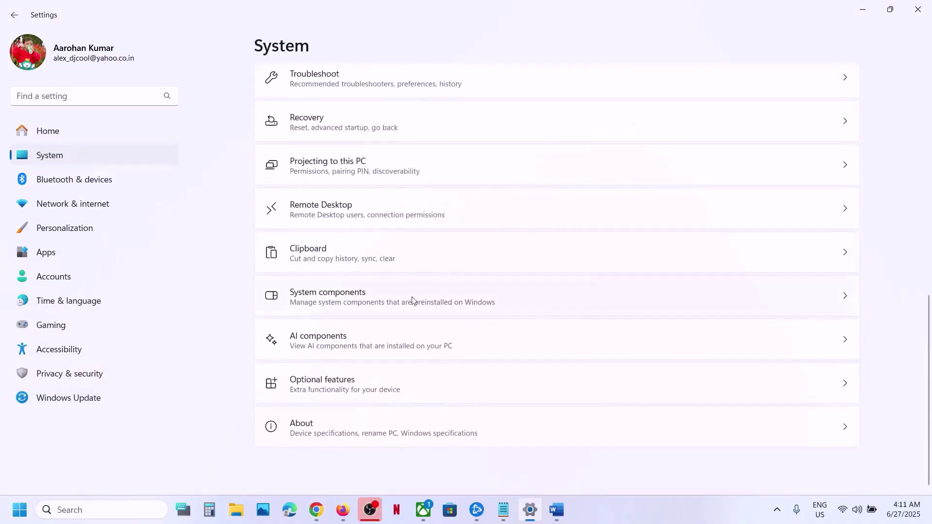
{"action": "left_click", "coordinate": [339, 424]}
{"action": "scroll", "coordinate": [477, 278], "scroll_direction": "down", "scroll_amount": 2}
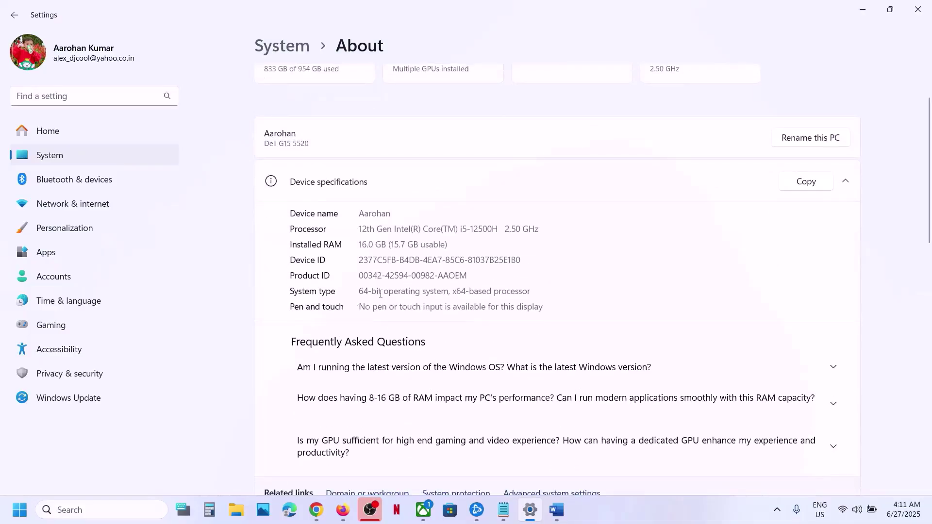
{"action": "left_click_drag", "start_coordinate": [379, 291], "coordinate": [487, 291]}
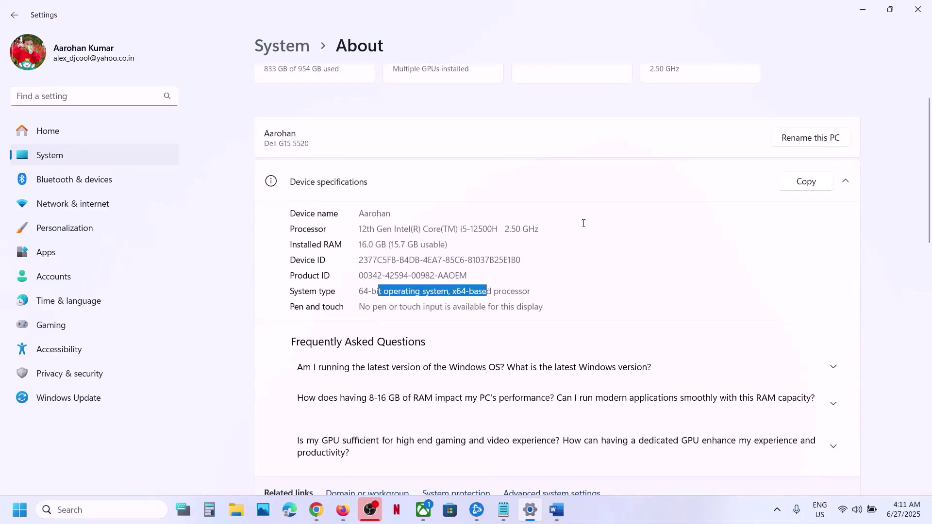
{"action": "left_click", "coordinate": [858, 14]}
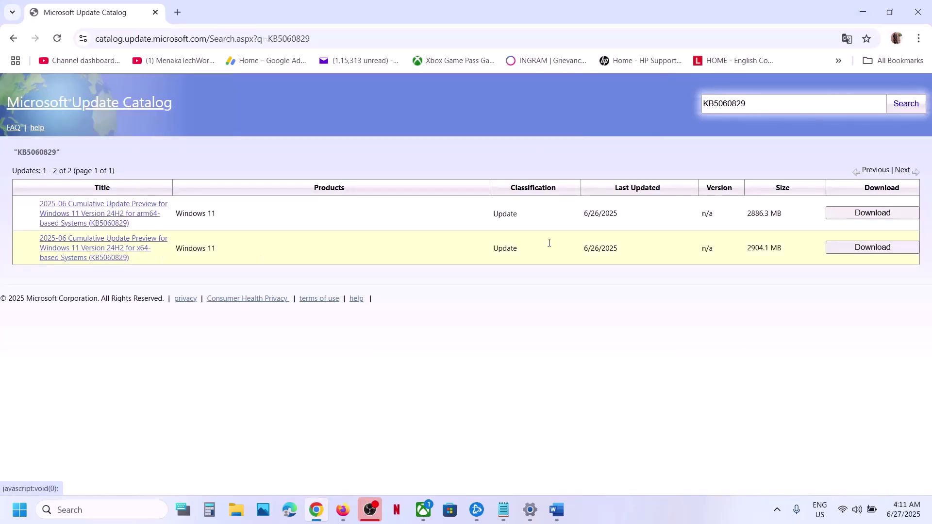
Download the windows11.0-kb5060829-x64 .msu file for the x64-based update and check its download progress.
{"action": "left_click", "coordinate": [881, 252]}
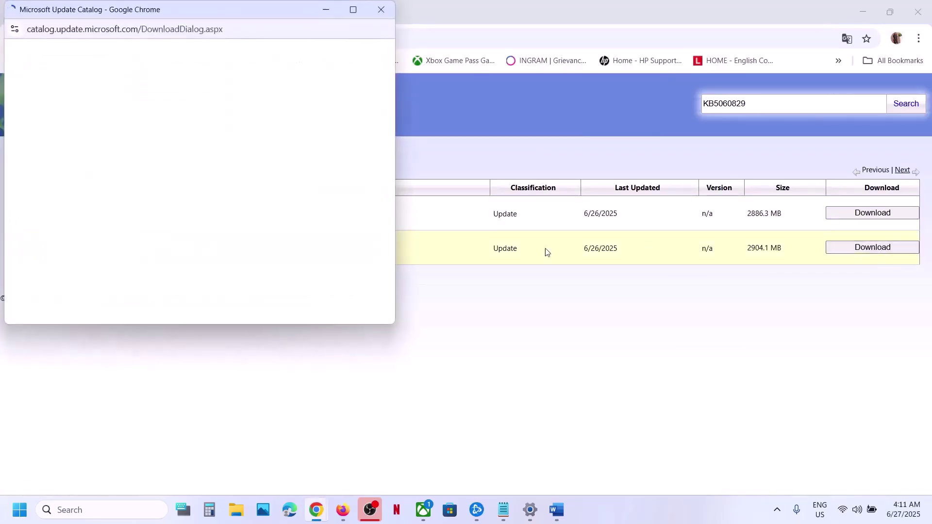
{"action": "left_click_drag", "start_coordinate": [267, 14], "coordinate": [485, 120]}
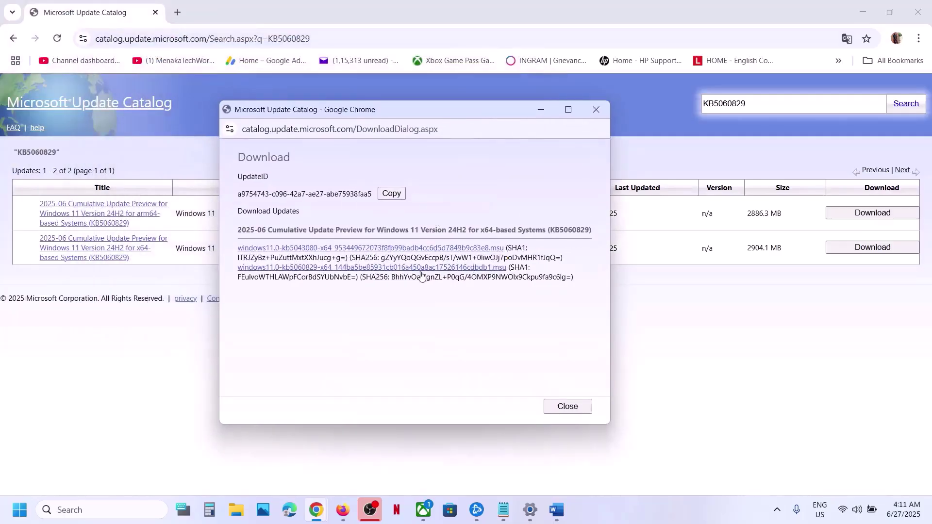
{"action": "left_click", "coordinate": [316, 268]}
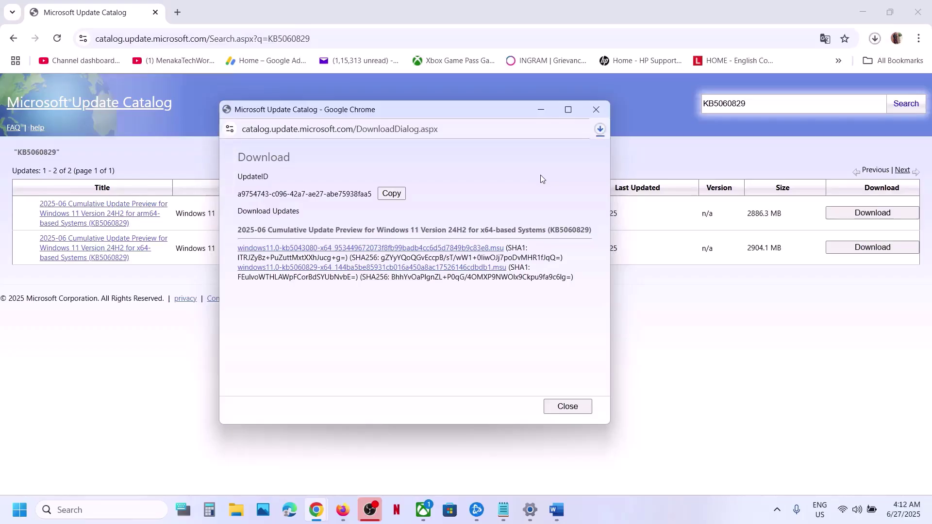
{"action": "left_click", "coordinate": [602, 130]}
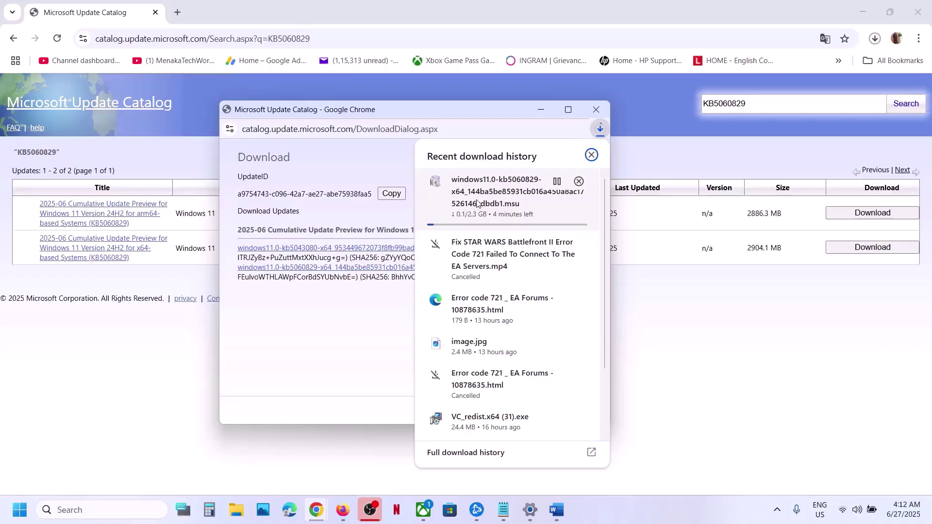
{"action": "left_click", "coordinate": [395, 305]}
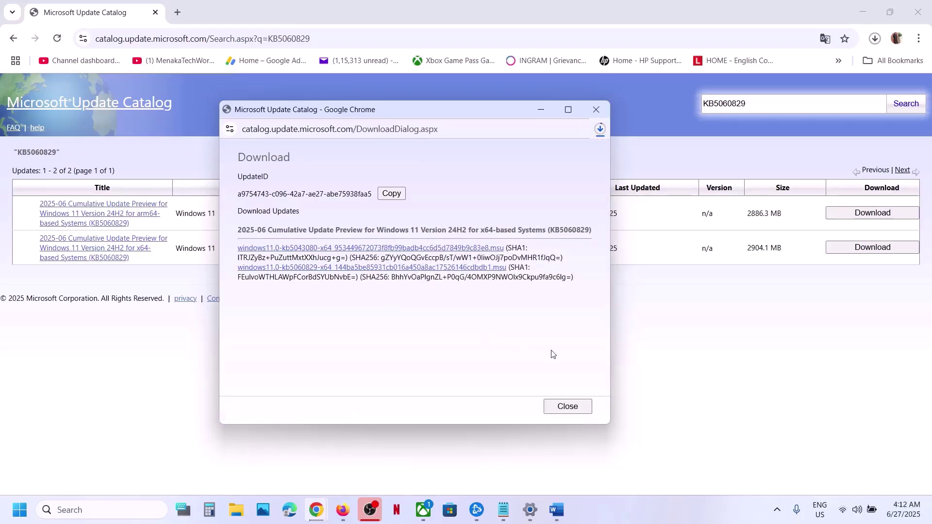
{"action": "left_click", "coordinate": [670, 505]}
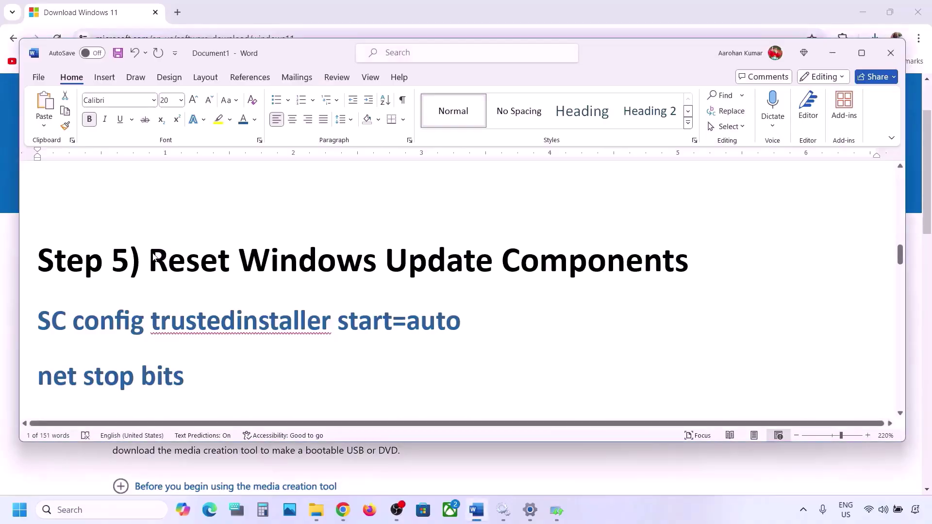
Copy the Step 5 Reset Windows Update Components commands in Word, from "SC config trustedinstaller start=auto" through "net start appidsvc".
{"action": "left_click_drag", "start_coordinate": [154, 256], "coordinate": [690, 265]}
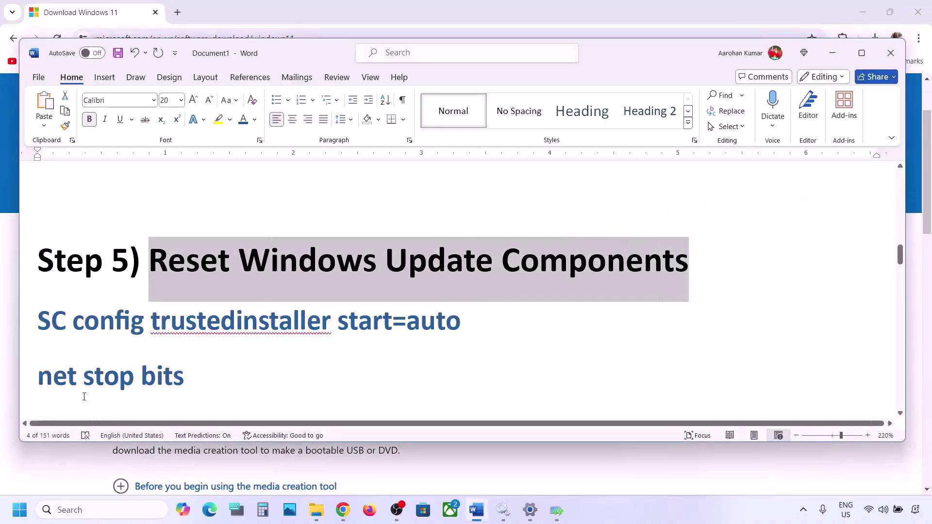
{"action": "left_click", "coordinate": [39, 319]}
{"action": "key", "text": "shift+Down"}
{"action": "key", "text": "shift+Down"}
{"action": "key", "text": "shift+Down"}
{"action": "key", "text": "shift+Down"}
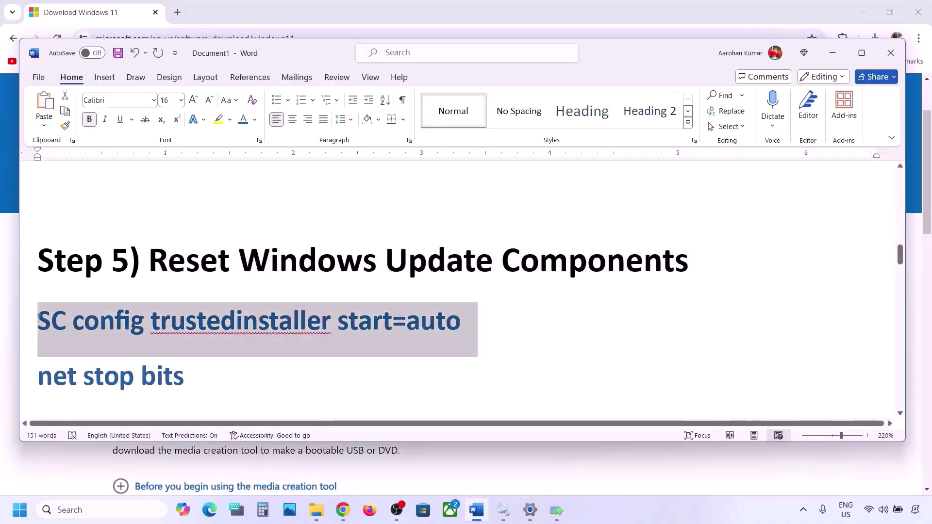
{"action": "key", "text": "shift+Down"}
{"action": "key", "text": "shift+Down"}
{"action": "key", "text": "shift+Down"}
{"action": "key", "text": "shift+Down"}
{"action": "key", "text": "shift+Down"}
{"action": "key", "text": "shift+Down"}
{"action": "key", "text": "shift+Down"}
{"action": "key", "text": "shift+Down"}
{"action": "key", "text": "shift+Down"}
{"action": "key", "text": "shift+Down"}
{"action": "key", "text": "shift+Down"}
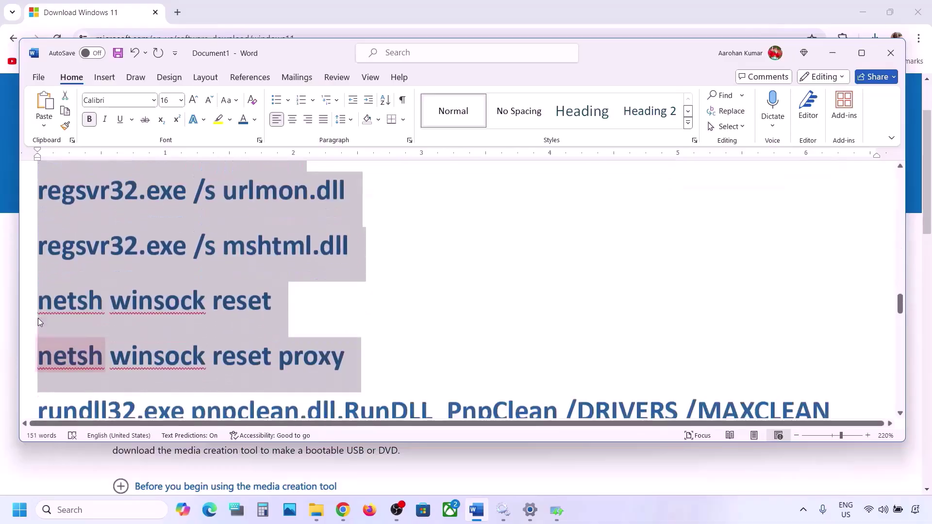
{"action": "key", "text": "shift+Down"}
{"action": "key", "text": "shift+Down"}
{"action": "key", "text": "shift+Down"}
{"action": "key", "text": "shift+Down"}
{"action": "key", "text": "shift+Down"}
{"action": "key", "text": "shift+Down"}
{"action": "key", "text": "shift+Down"}
{"action": "key", "text": "shift+Down"}
{"action": "key", "text": "shift+Down"}
{"action": "key", "text": "shift+Down"}
{"action": "key", "text": "shift+Down"}
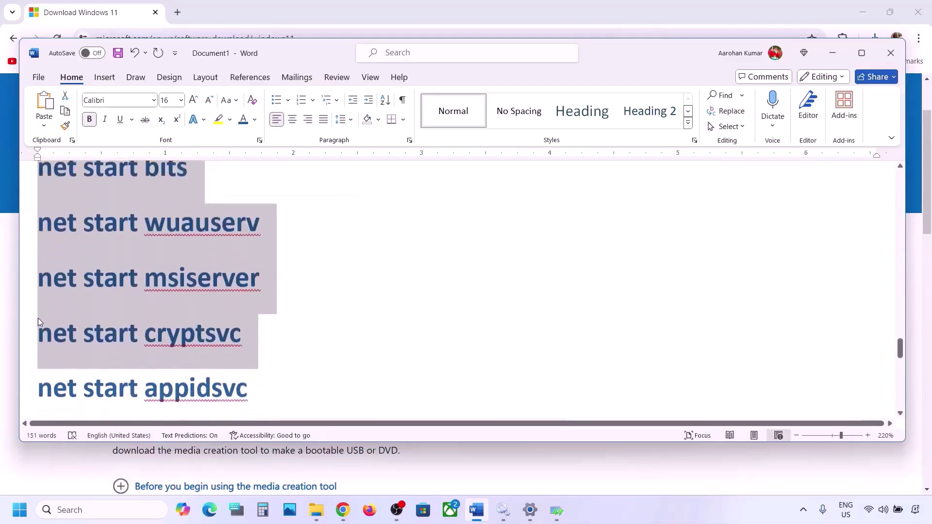
{"action": "key", "text": "shift+Up"}
{"action": "key", "text": "shift+Up"}
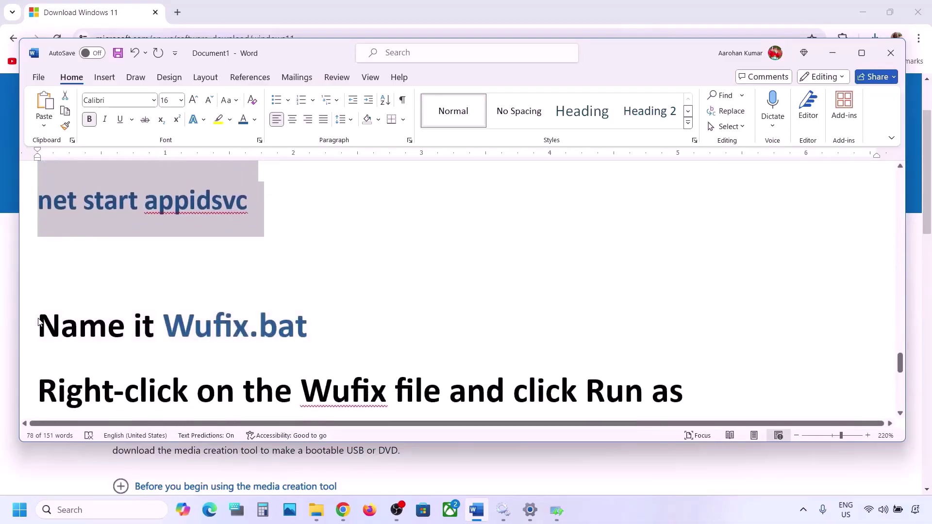
{"action": "scroll", "coordinate": [138, 286], "scroll_direction": "up", "scroll_amount": 2}
{"action": "right_click", "coordinate": [144, 246]}
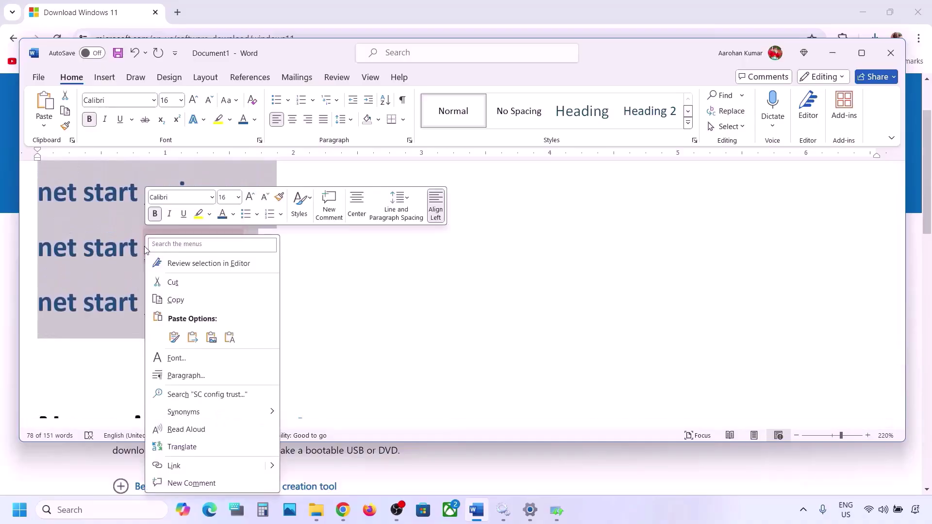
{"action": "left_click", "coordinate": [175, 300]}
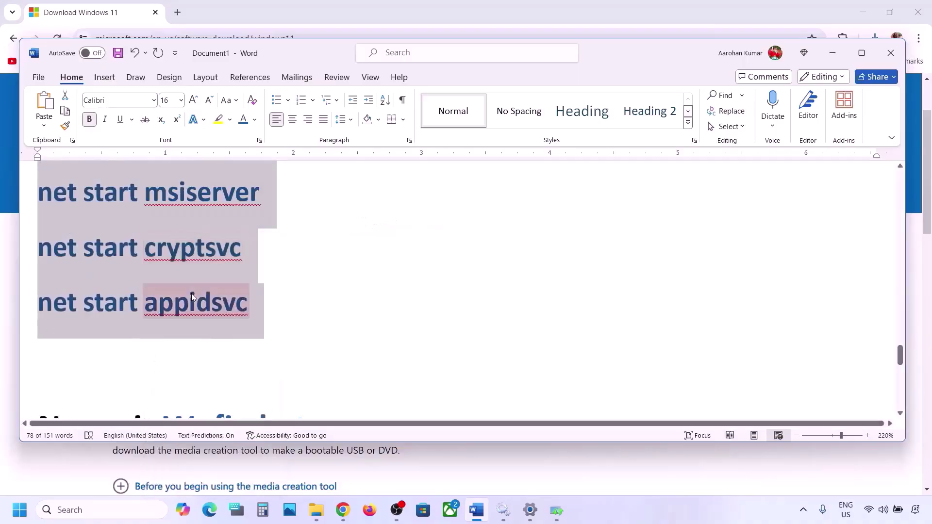
Paste the copied update reset commands into a new Notepad document.
{"action": "left_click", "coordinate": [78, 510]}
{"action": "type", "text": "note"}
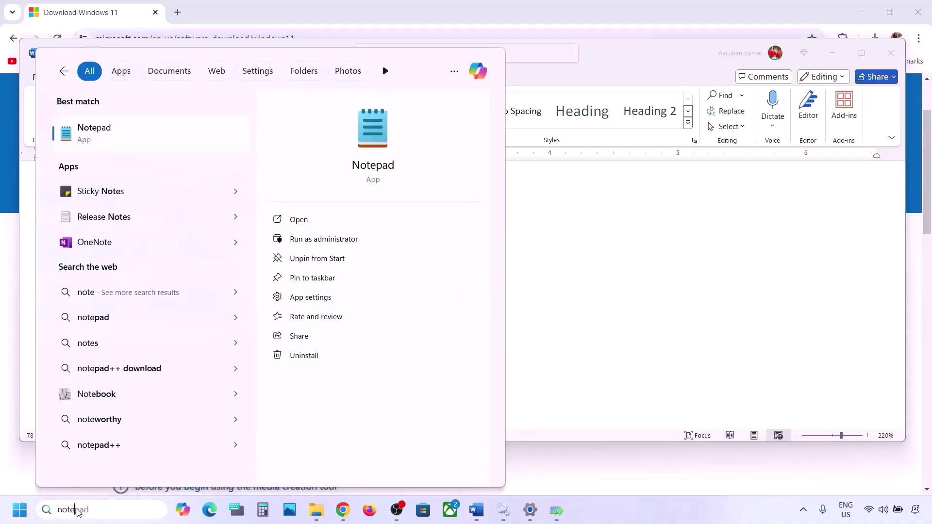
{"action": "key", "text": "Return"}
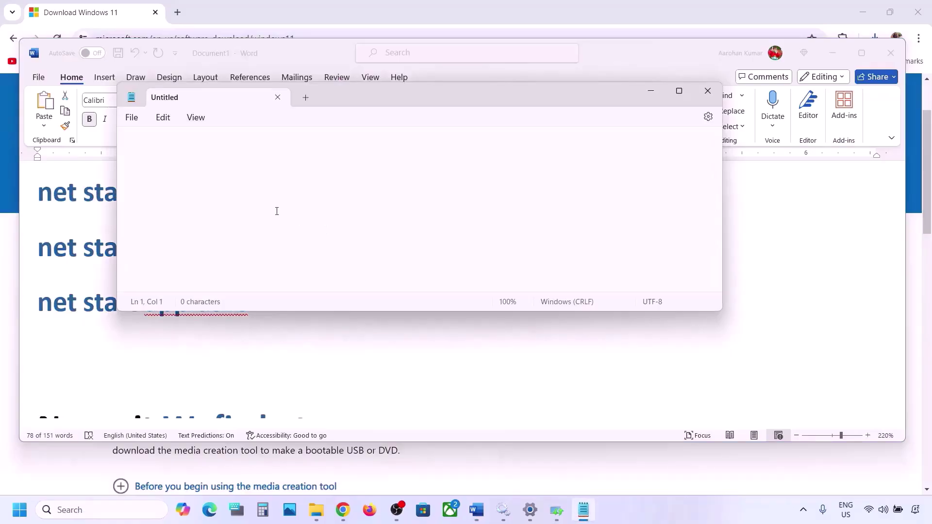
{"action": "key", "text": "ctrl+v"}
{"action": "scroll", "coordinate": [277, 214], "scroll_direction": "up", "scroll_amount": 4}
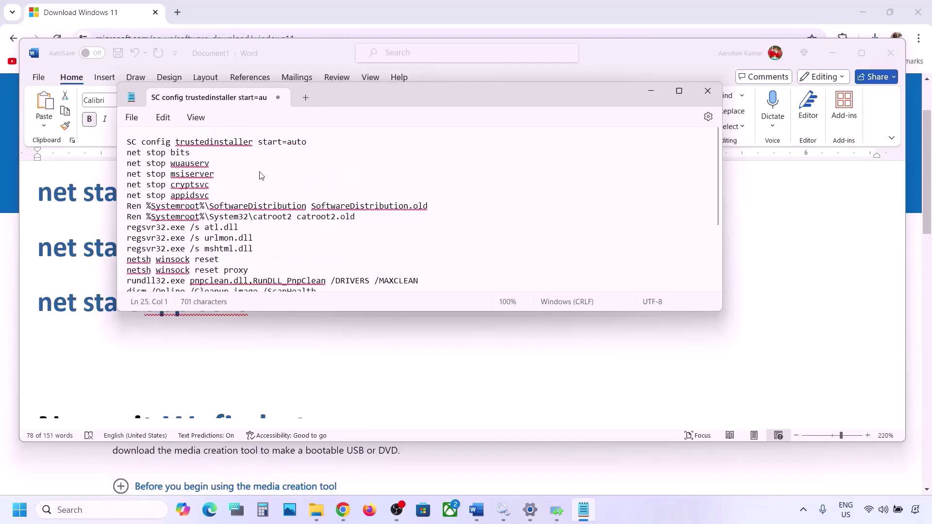
Copy the file name "Wufix.bat" from the "Name it" line in the Word document.
{"action": "left_click", "coordinate": [131, 118]}
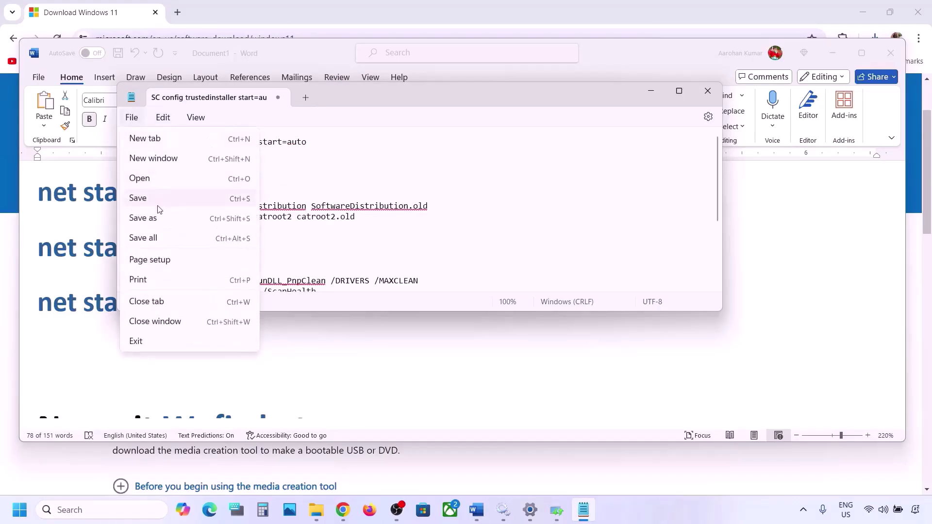
{"action": "left_click", "coordinate": [142, 217]}
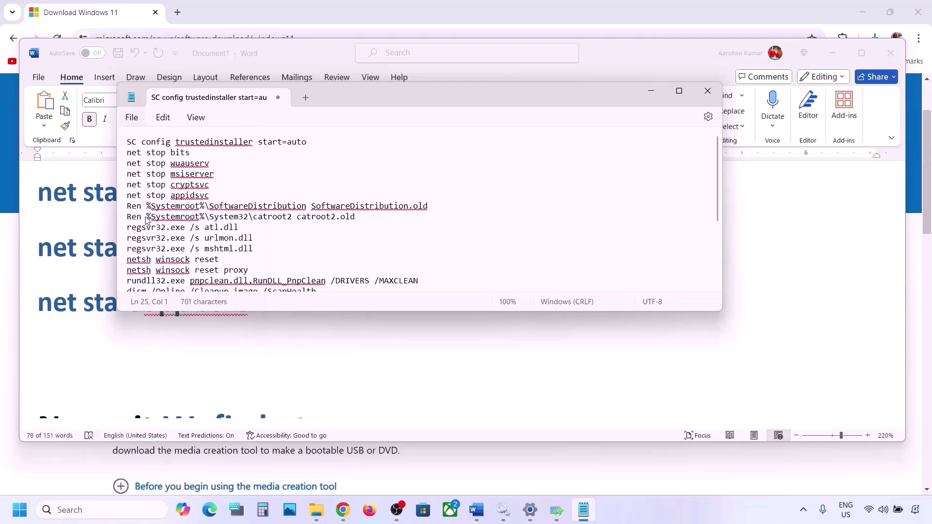
{"action": "left_click", "coordinate": [100, 307]}
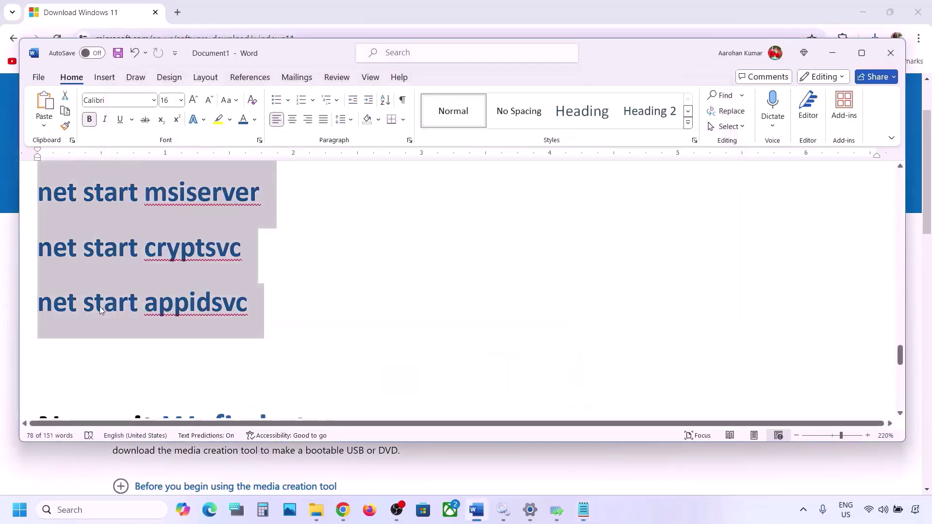
{"action": "scroll", "coordinate": [146, 291], "scroll_direction": "down", "scroll_amount": 5}
{"action": "scroll", "coordinate": [266, 217], "scroll_direction": "up", "scroll_amount": 1}
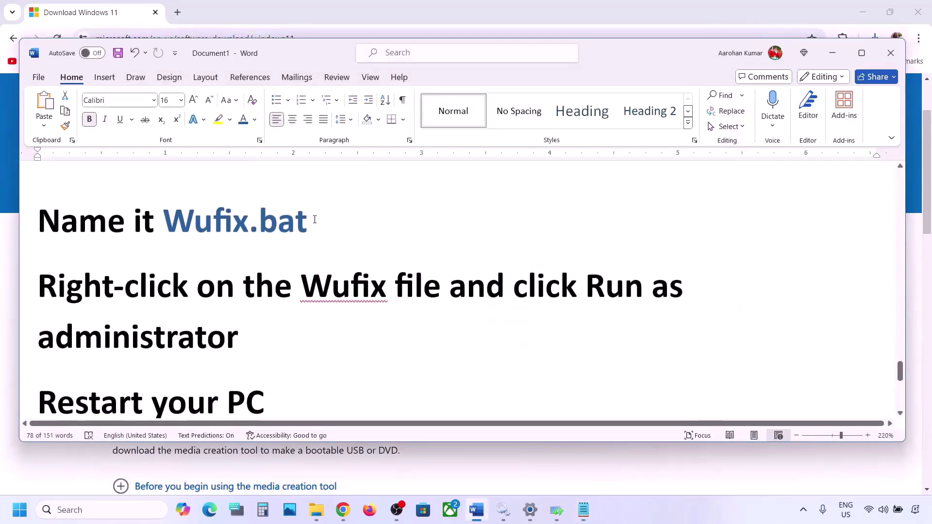
{"action": "left_click_drag", "start_coordinate": [315, 220], "coordinate": [164, 220]}
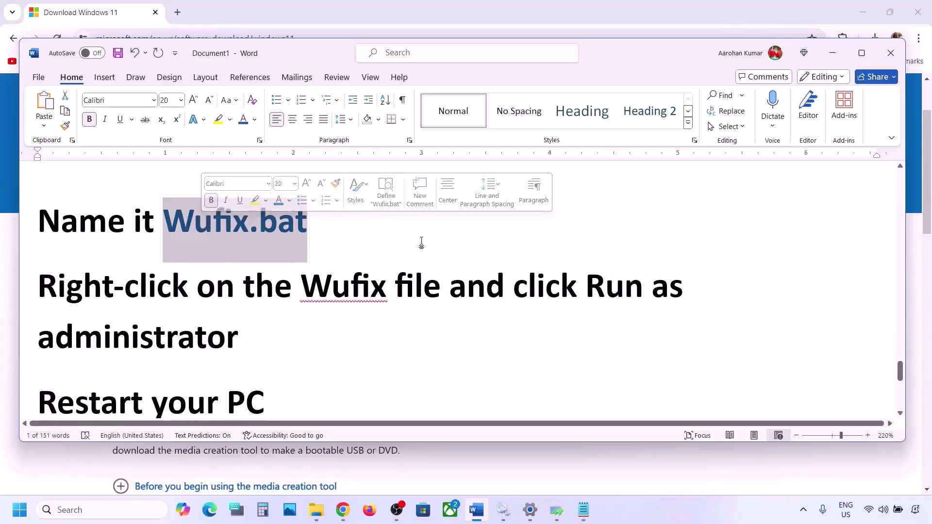
{"action": "key", "text": "ctrl+c"}
Save the Notepad document to the Desktop as Wufix.bat with the file type All files, and close Notepad.
{"action": "key", "text": "alt+Tab"}
{"action": "key", "text": "ctrl+s"}
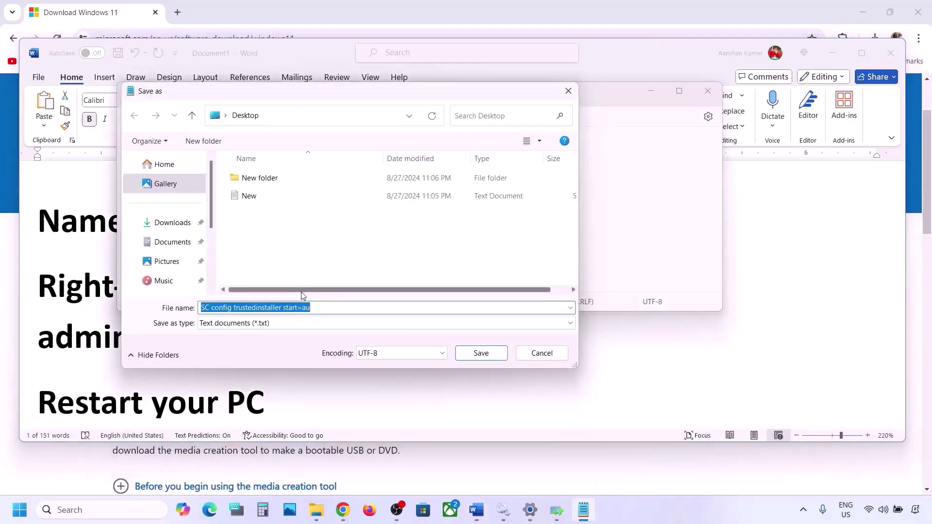
{"action": "key", "text": "ctrl+v"}
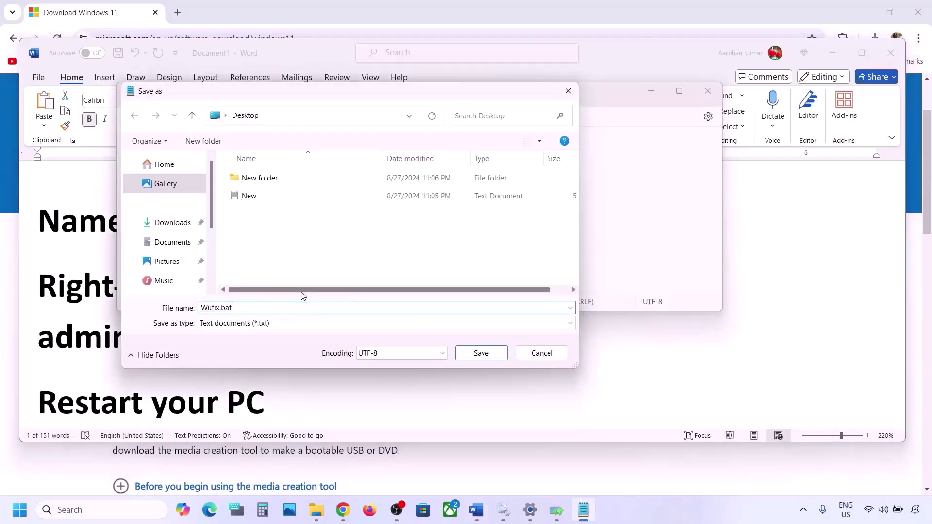
{"action": "left_click", "coordinate": [274, 328]}
{"action": "left_click", "coordinate": [239, 345]}
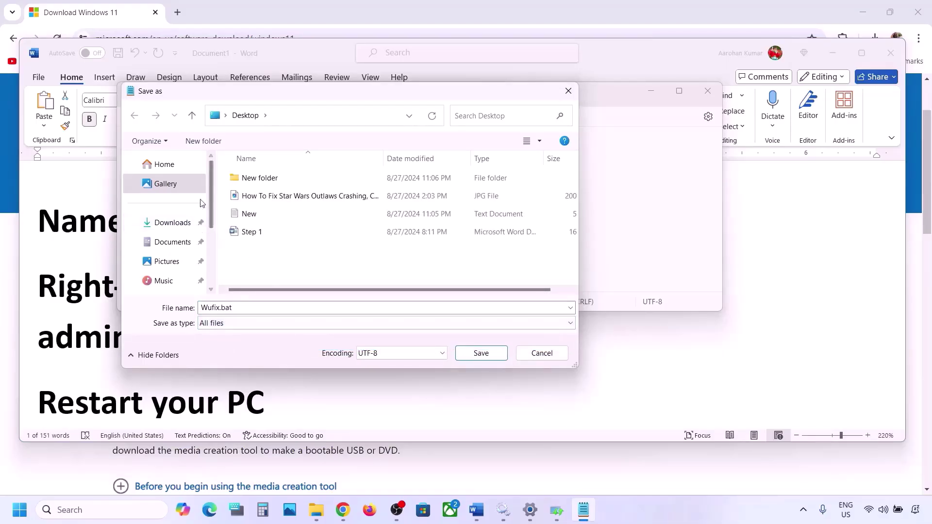
{"action": "left_click", "coordinate": [480, 353]}
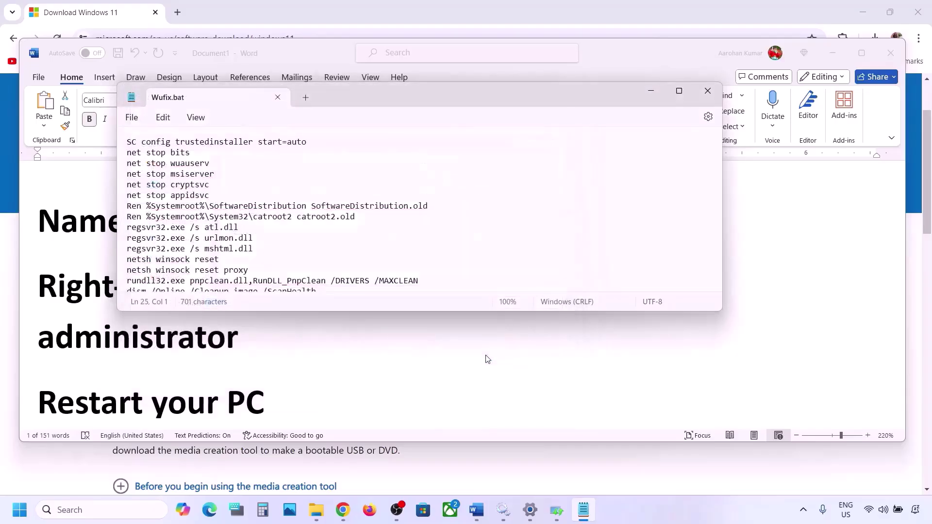
{"action": "left_click", "coordinate": [708, 93]}
Close the completed Windows Update troubleshooter on the desktop and run the Wufix file as administrator.
{"action": "key", "text": "super+d"}
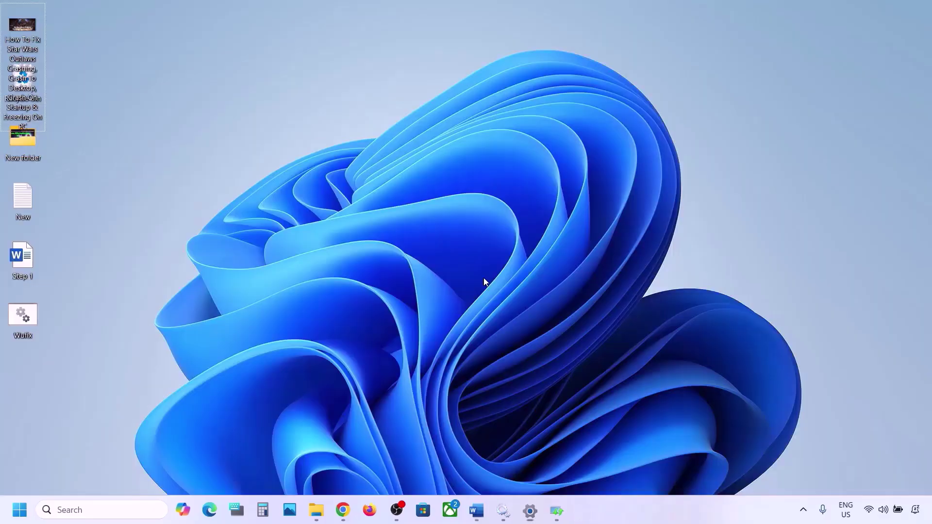
{"action": "left_click", "coordinate": [28, 317]}
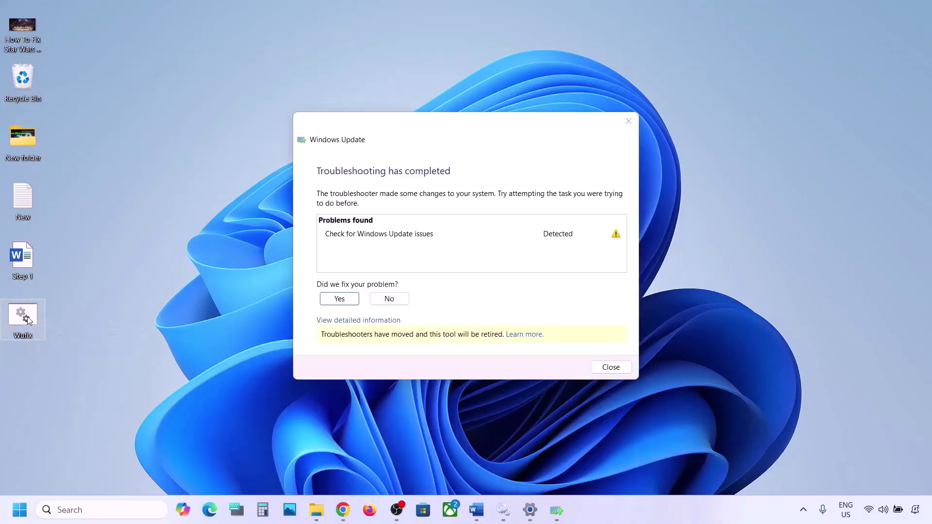
{"action": "left_click", "coordinate": [627, 120]}
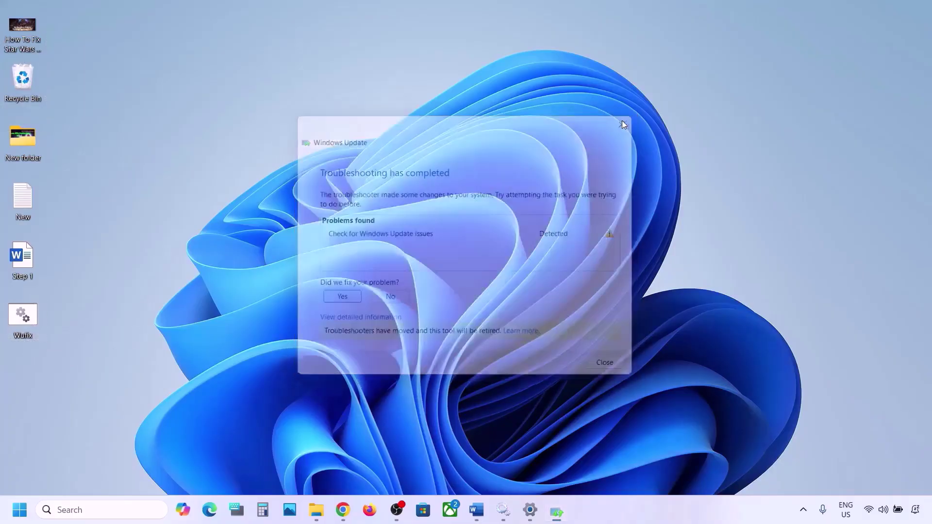
{"action": "right_click", "coordinate": [27, 316]}
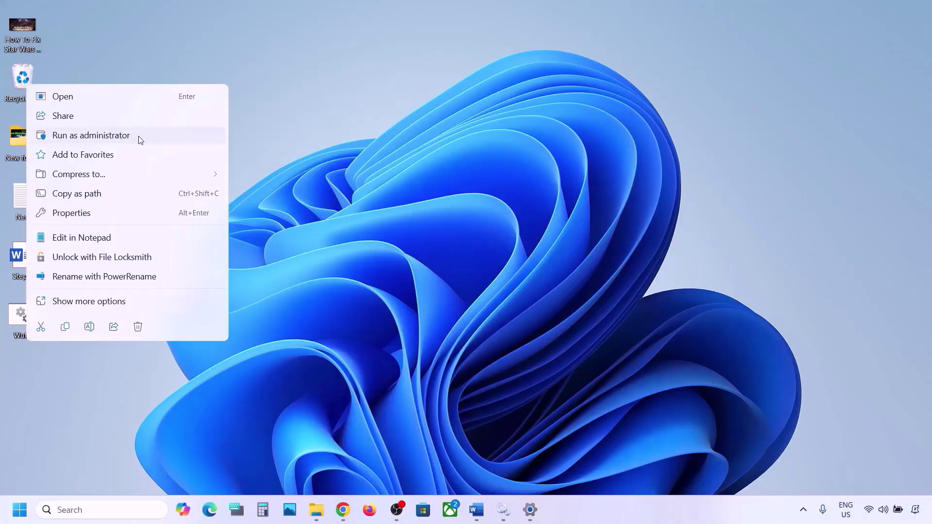
{"action": "left_click", "coordinate": [118, 140]}
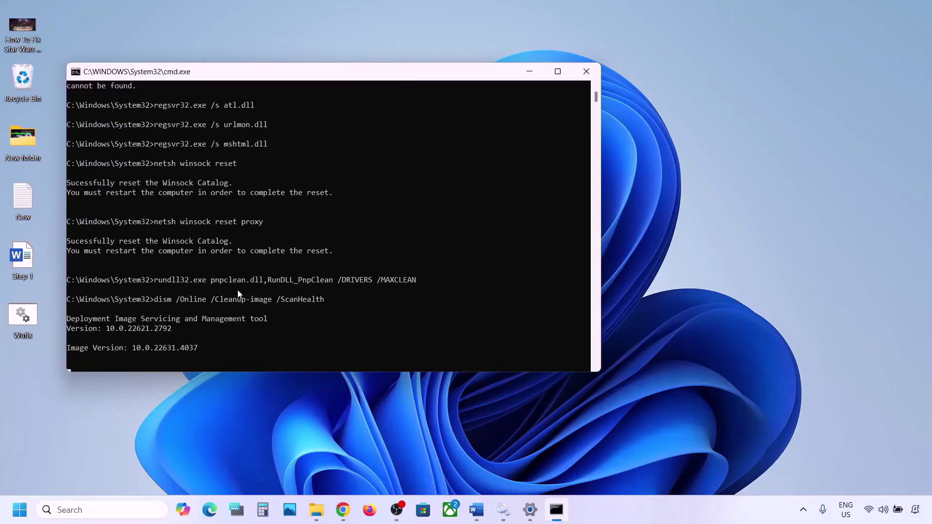
Bring up the PC's power options and dismiss them without restarting.
{"action": "left_click", "coordinate": [19, 510]}
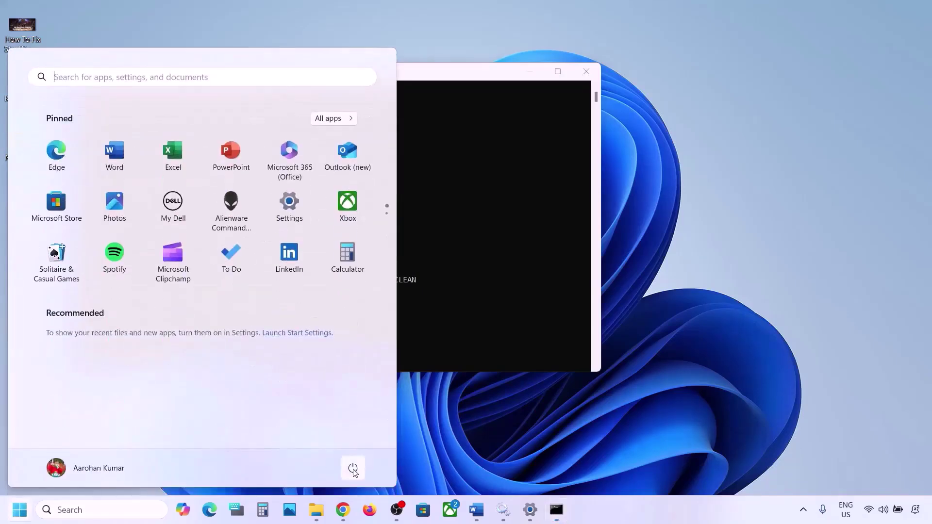
{"action": "left_click", "coordinate": [353, 468]}
{"action": "key", "text": "Escape"}
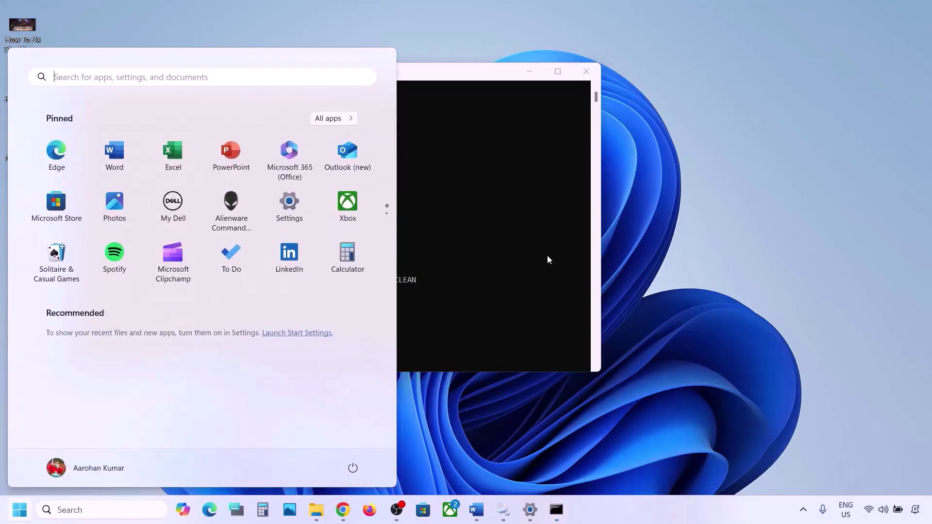
{"action": "left_click", "coordinate": [495, 249]}
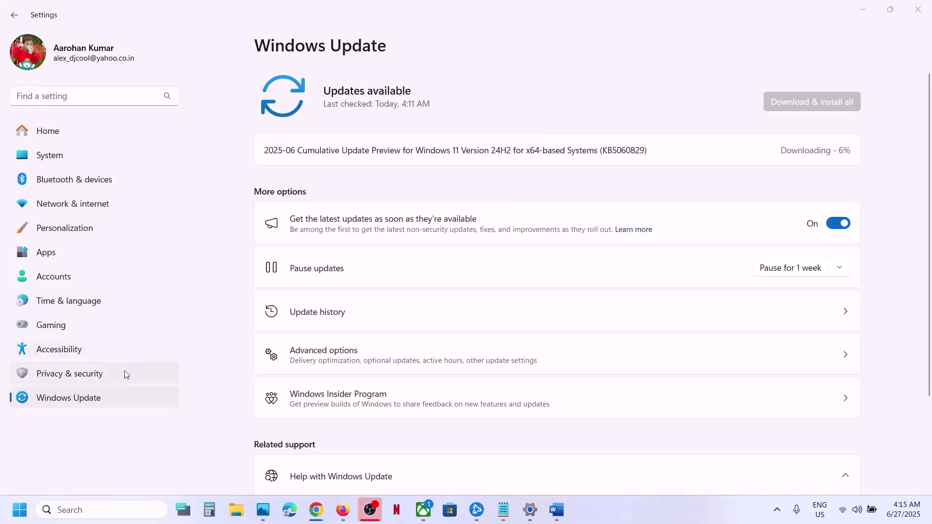
Open the Recovery settings from the advanced options of Windows Update.
{"action": "left_click", "coordinate": [93, 404]}
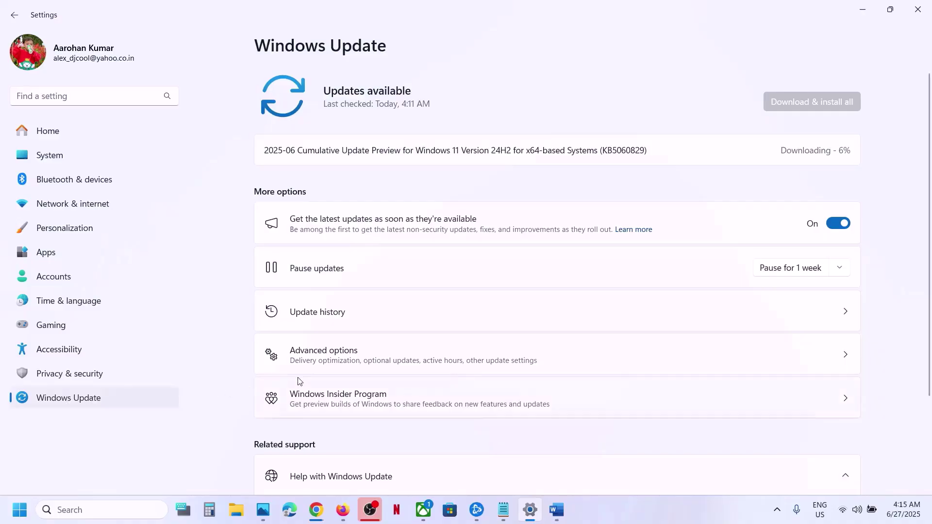
{"action": "scroll", "coordinate": [316, 367], "scroll_direction": "down", "scroll_amount": 2}
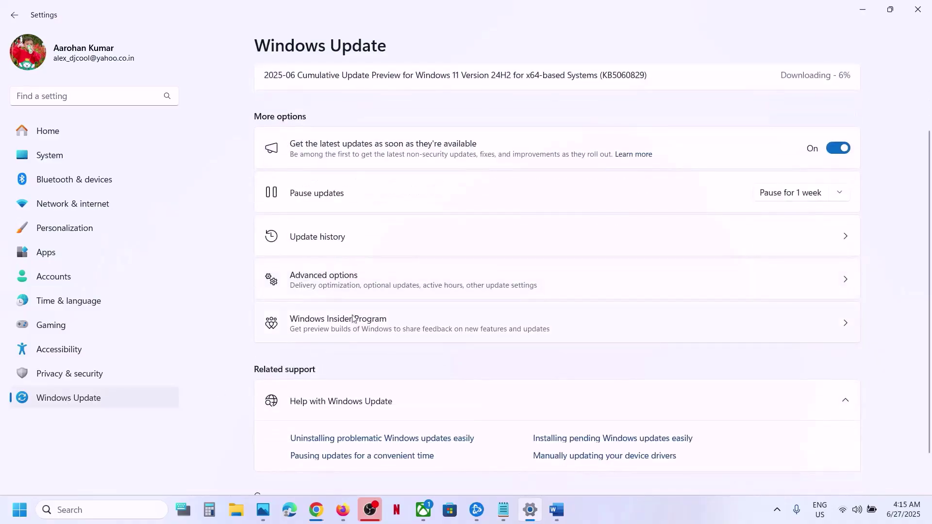
{"action": "left_click", "coordinate": [366, 287]}
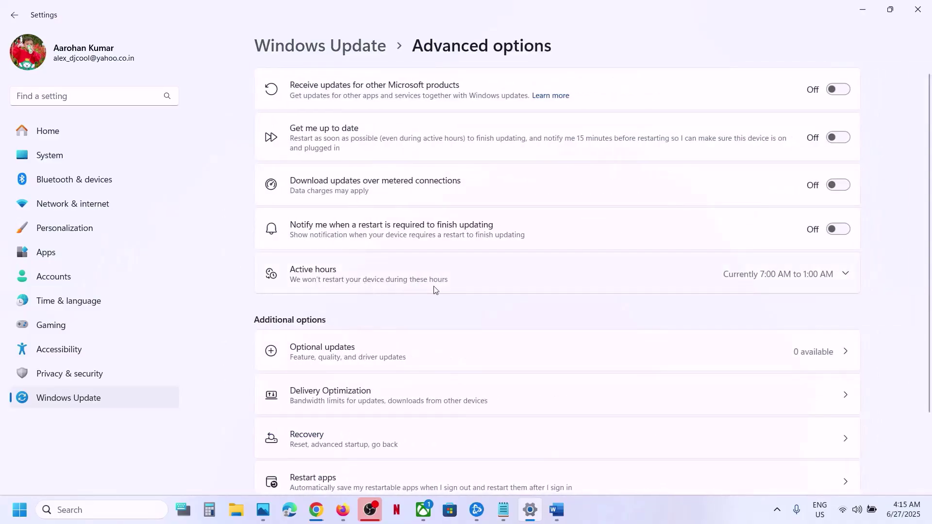
{"action": "scroll", "coordinate": [435, 289], "scroll_direction": "down", "scroll_amount": 2}
{"action": "scroll", "coordinate": [434, 290], "scroll_direction": "up", "scroll_amount": 1}
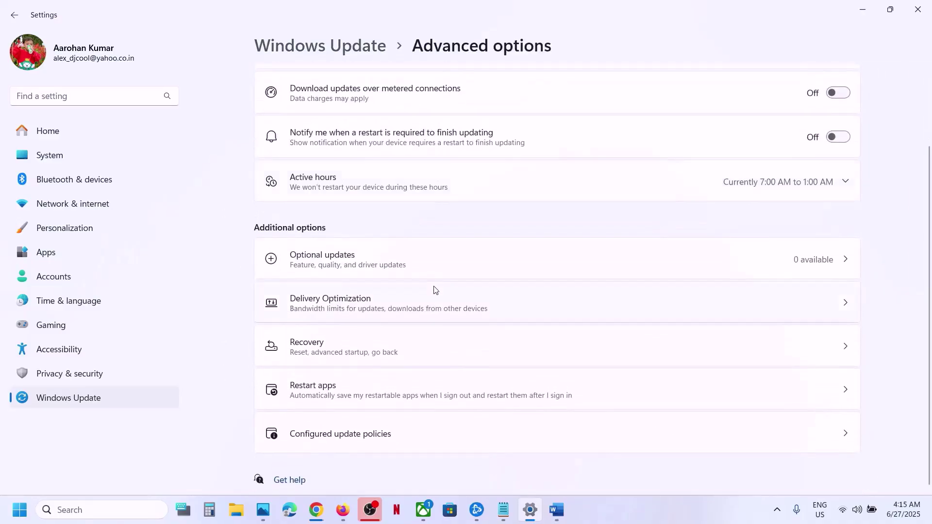
{"action": "left_click", "coordinate": [350, 356]}
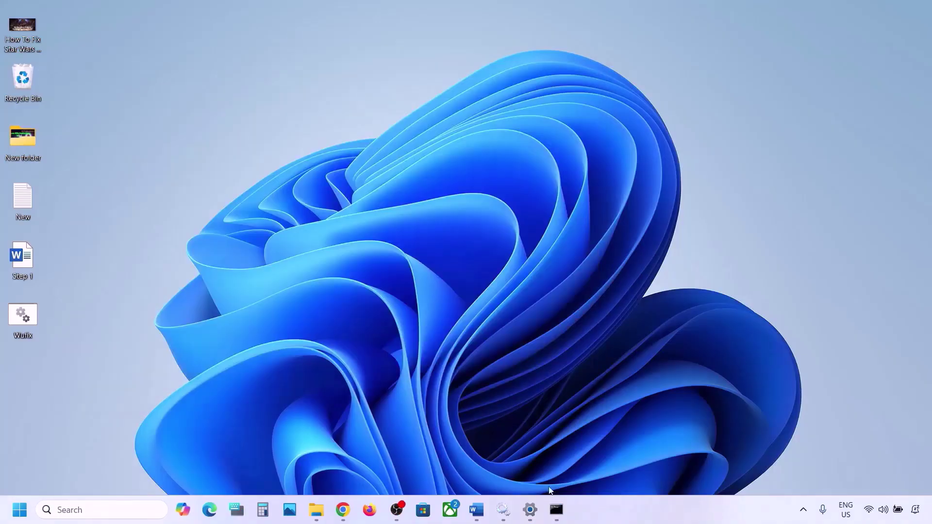
Switch to Word and read the "Step 6) Use Media Creation Tool" section with its Microsoft download link.
{"action": "left_click", "coordinate": [477, 509]}
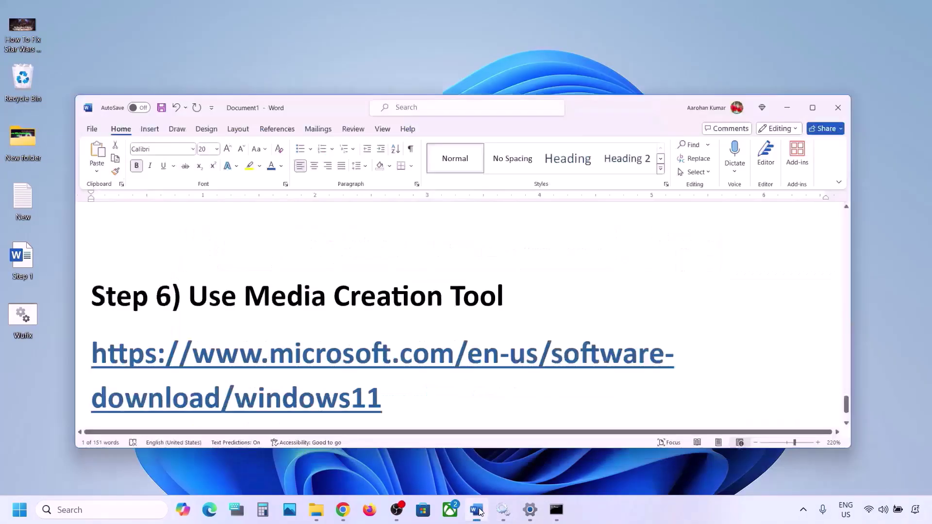
{"action": "scroll", "coordinate": [291, 368], "scroll_direction": "down", "scroll_amount": 1}
{"action": "scroll", "coordinate": [292, 368], "scroll_direction": "down", "scroll_amount": 1}
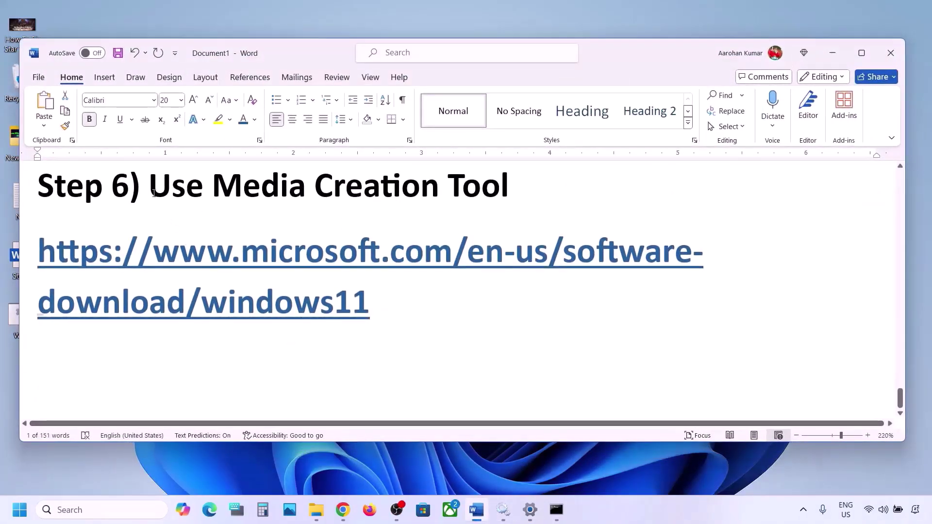
{"action": "left_click", "coordinate": [512, 191], "text": "shift"}
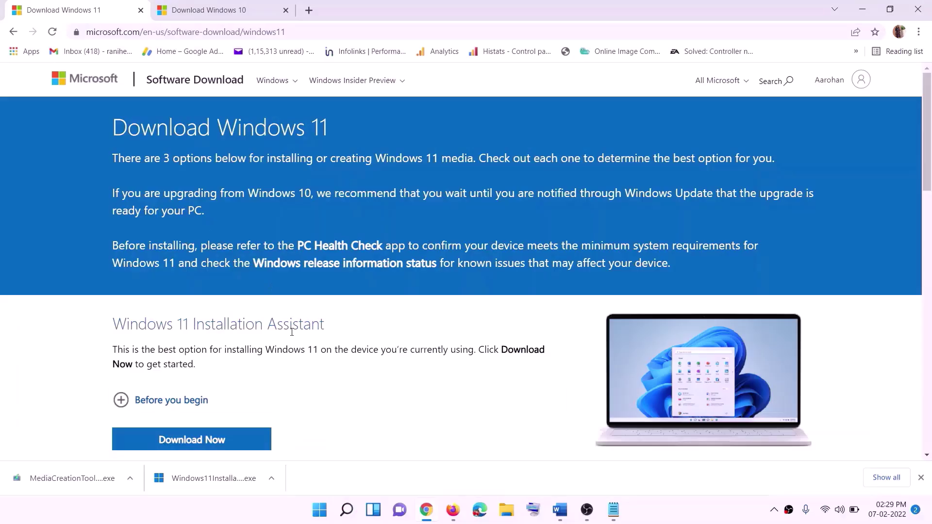
Download the media creation tool under Create Windows 11 Installation Media, launch it and allow it to make changes.
{"action": "scroll", "coordinate": [292, 332], "scroll_direction": "down", "scroll_amount": 5}
{"action": "left_click_drag", "start_coordinate": [174, 288], "coordinate": [270, 288]}
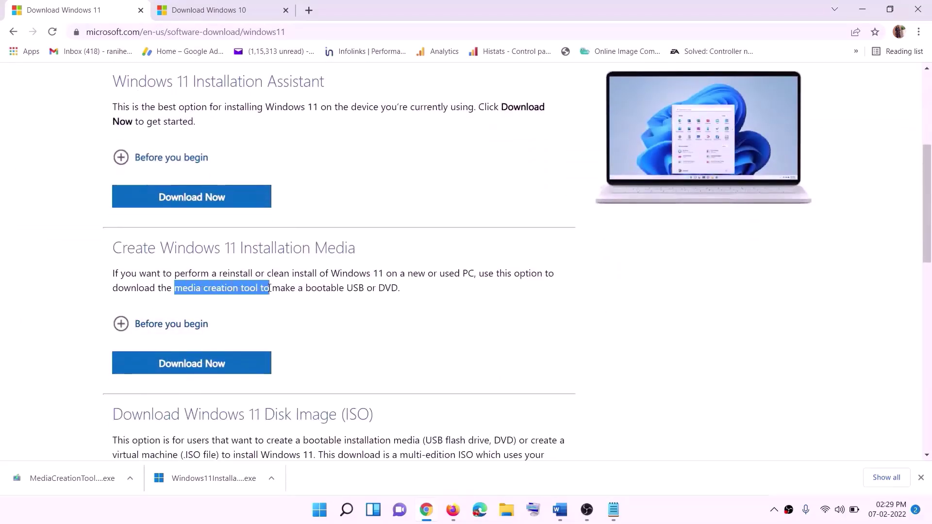
{"action": "left_click", "coordinate": [186, 368]}
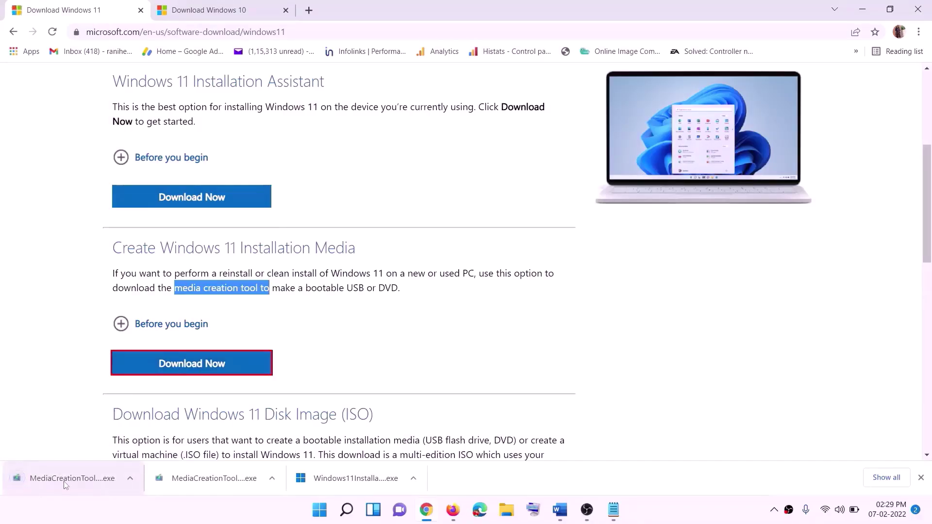
{"action": "left_click", "coordinate": [35, 480]}
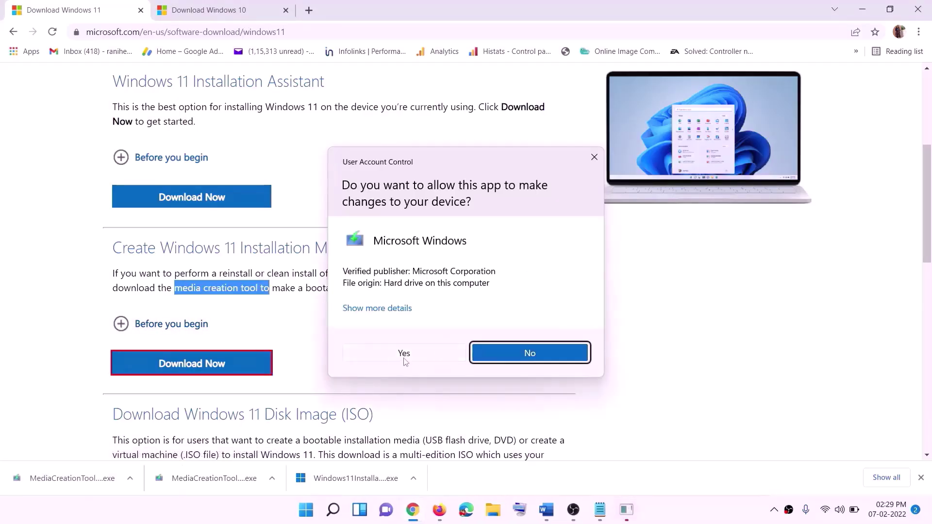
{"action": "left_click", "coordinate": [404, 360]}
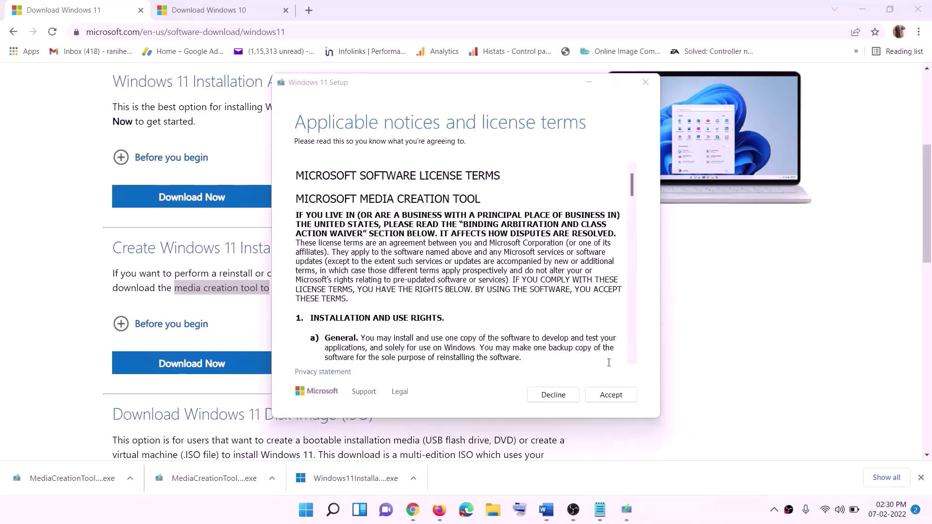
Accept the Windows 11 Setup license terms, keep the recommended language and edition, and choose ISO file as the media.
{"action": "left_click", "coordinate": [598, 395]}
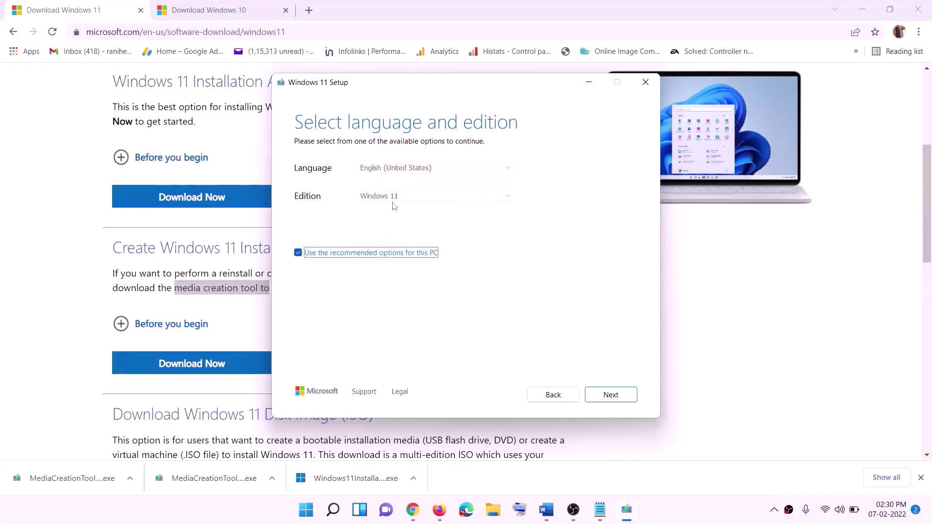
{"action": "left_click", "coordinate": [609, 394]}
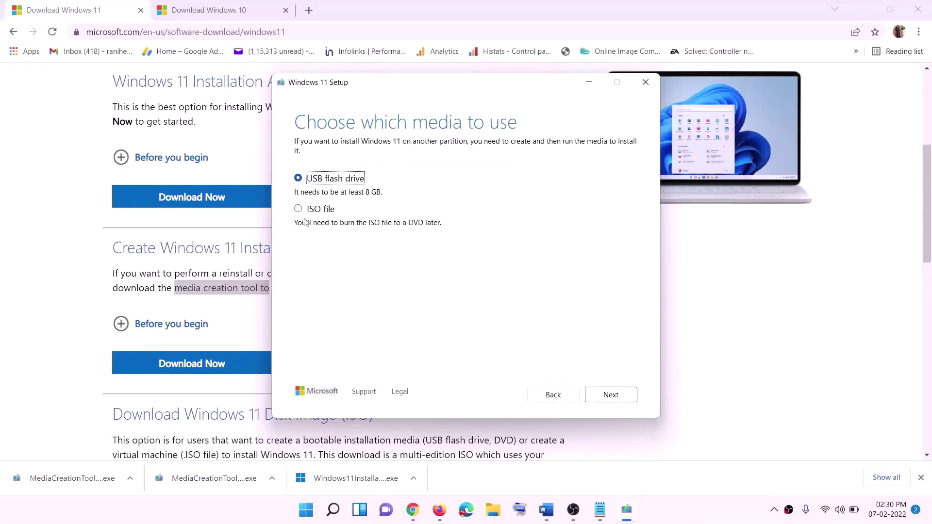
{"action": "left_click", "coordinate": [309, 210]}
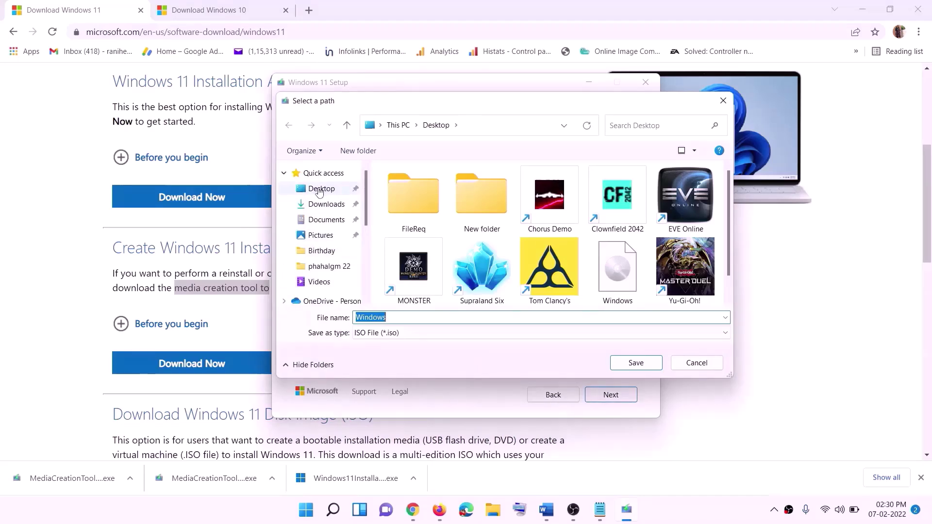
Save the ISO file to the Desktop under the name Windows, and show the desktop.
{"action": "left_click", "coordinate": [309, 189]}
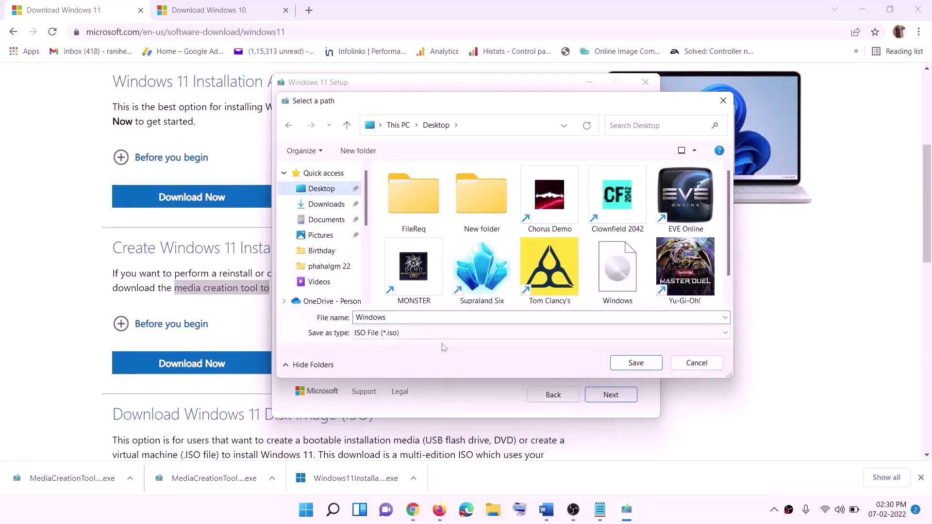
{"action": "left_click", "coordinate": [641, 367]}
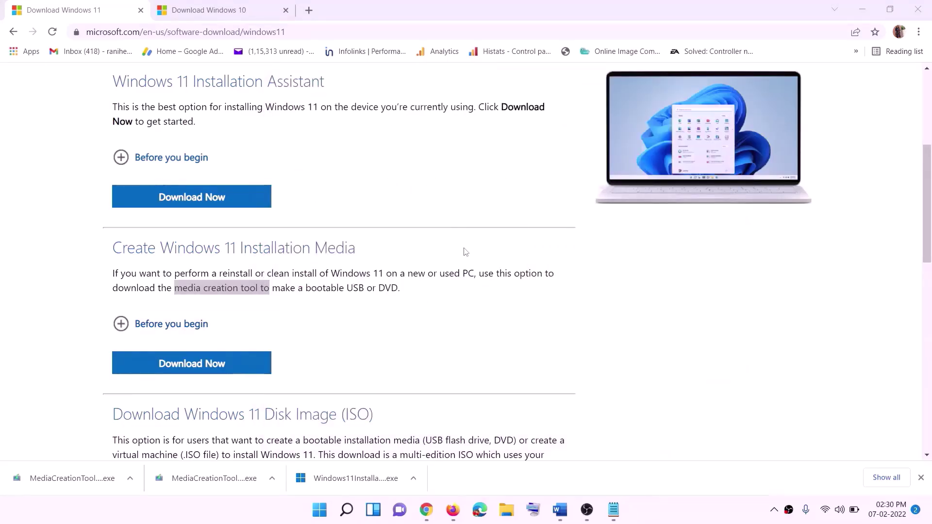
{"action": "key", "text": "super+d"}
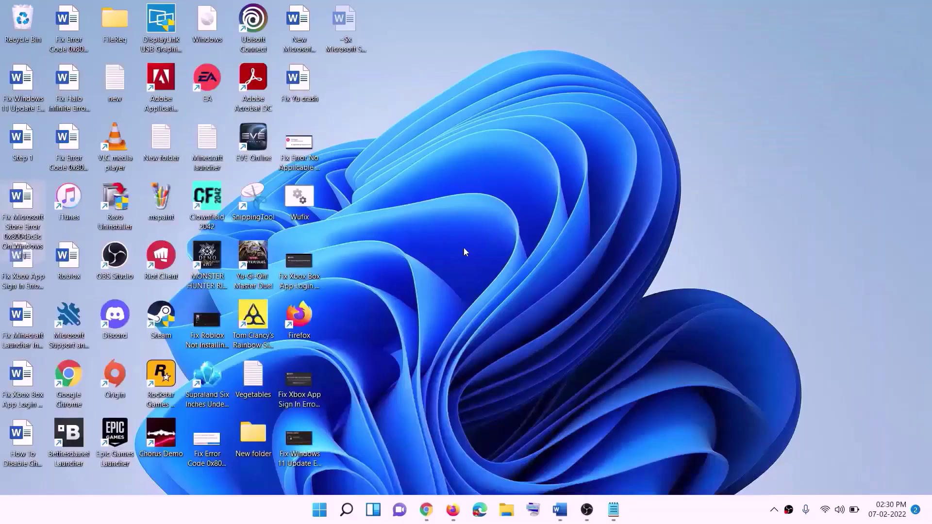
Move the Windows ISO file to the spot above the Firefox shortcut on the desktop and open it.
{"action": "left_click_drag", "start_coordinate": [220, 22], "coordinate": [368, 284]}
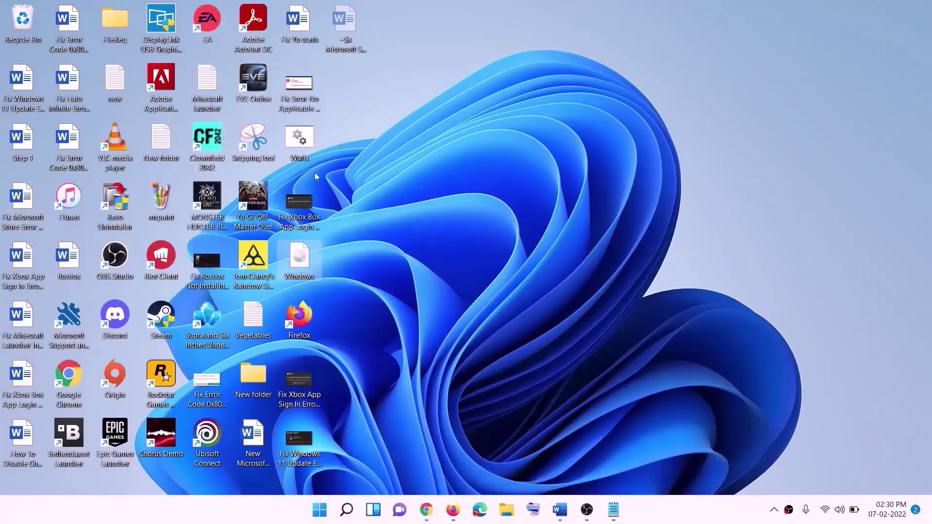
{"action": "double_click", "coordinate": [301, 266]}
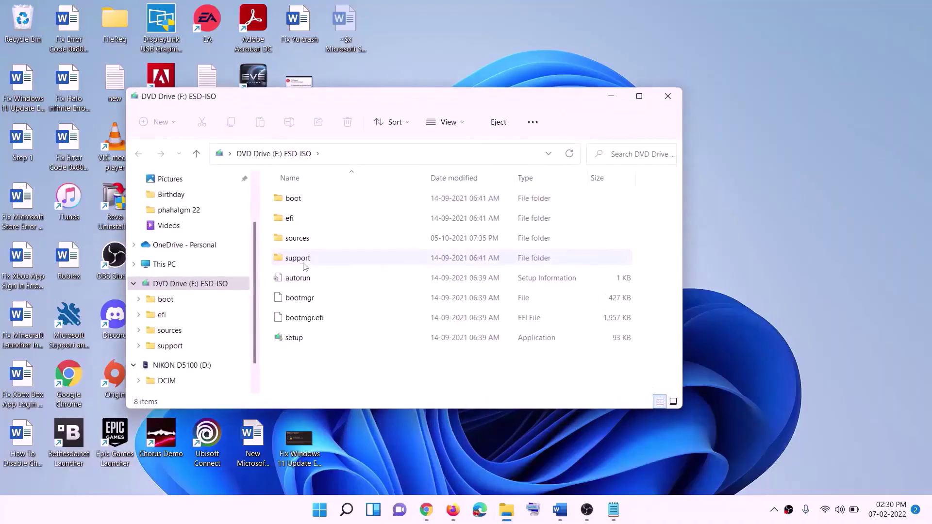
Run the setup application from the ESD-ISO drive, allow it to make changes, and continue past the Install Windows 11 page.
{"action": "left_click", "coordinate": [296, 342]}
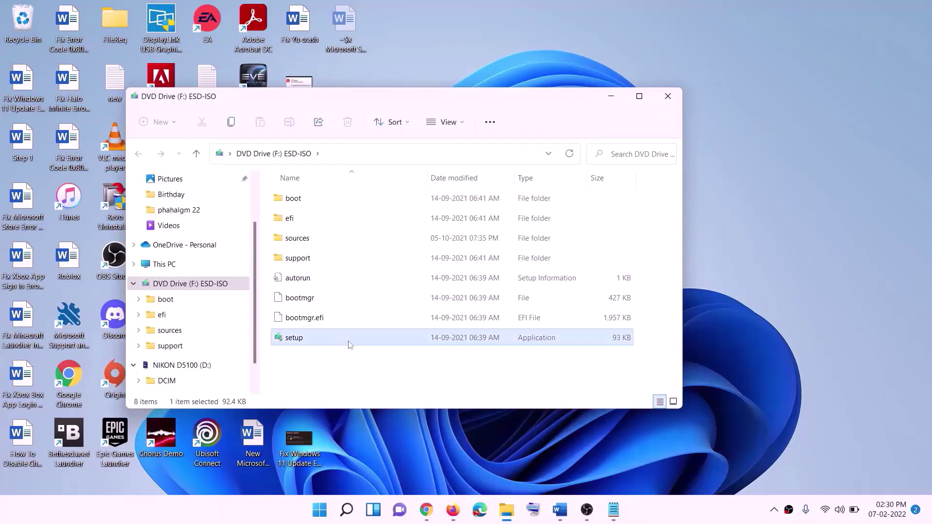
{"action": "double_click", "coordinate": [323, 337]}
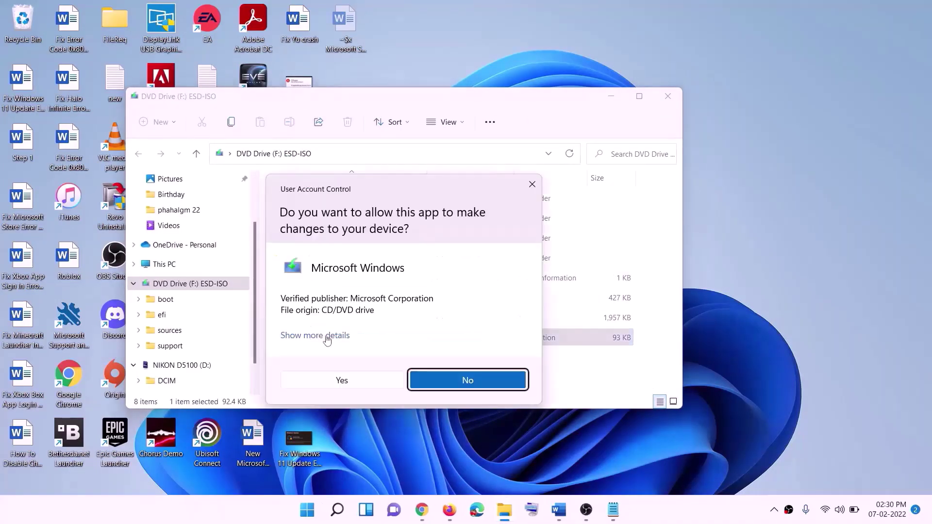
{"action": "left_click", "coordinate": [374, 381]}
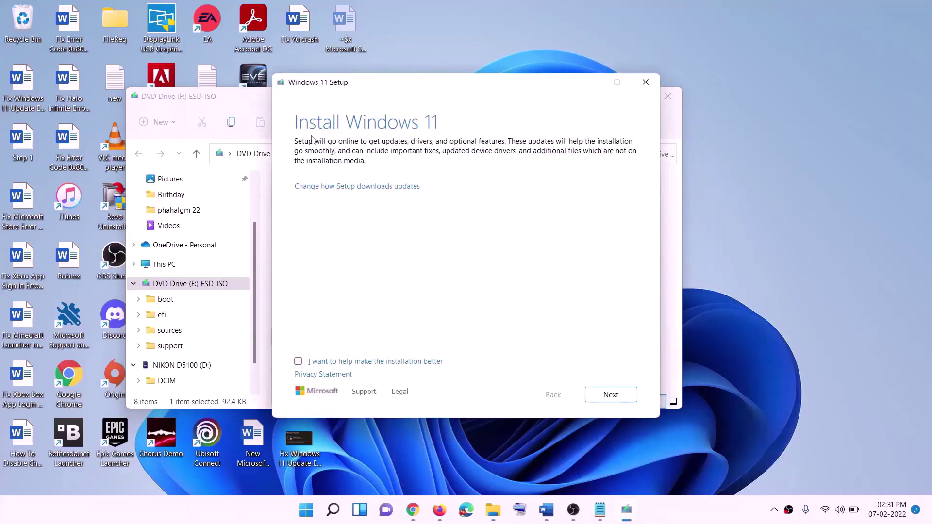
{"action": "left_click", "coordinate": [613, 395]}
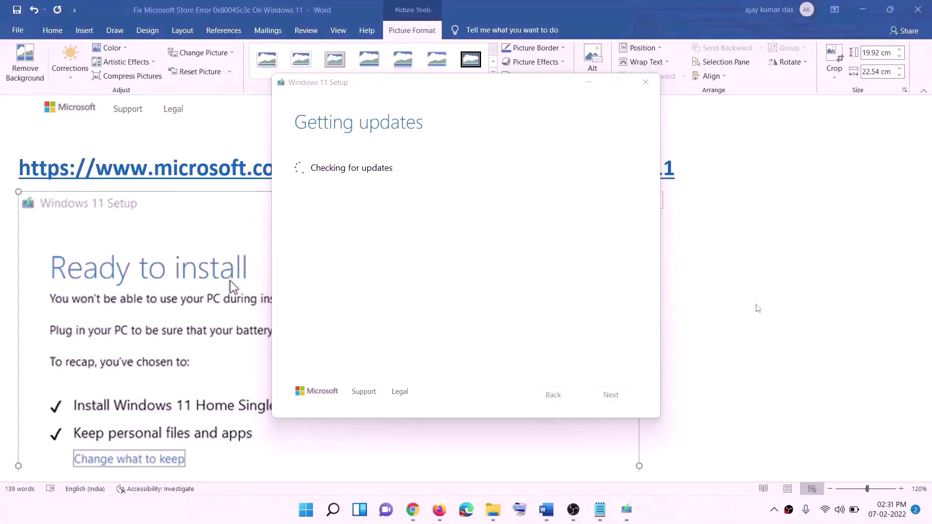
Review the "Ready to install" screenshot in the Word document, including the chosen edition, the "Keep personal files and apps" option and the Install button.
{"action": "scroll", "coordinate": [224, 213], "scroll_direction": "down", "scroll_amount": 3}
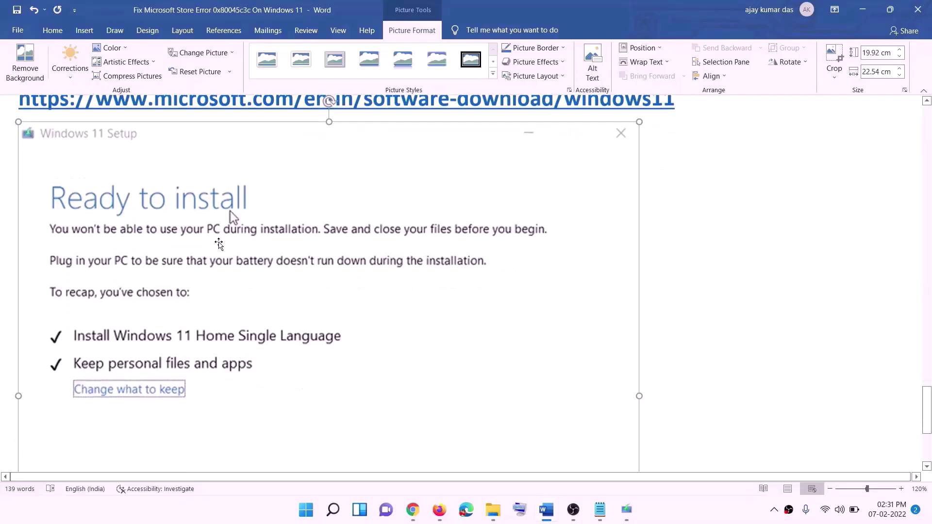
{"action": "scroll", "coordinate": [224, 177], "scroll_direction": "down", "scroll_amount": 1}
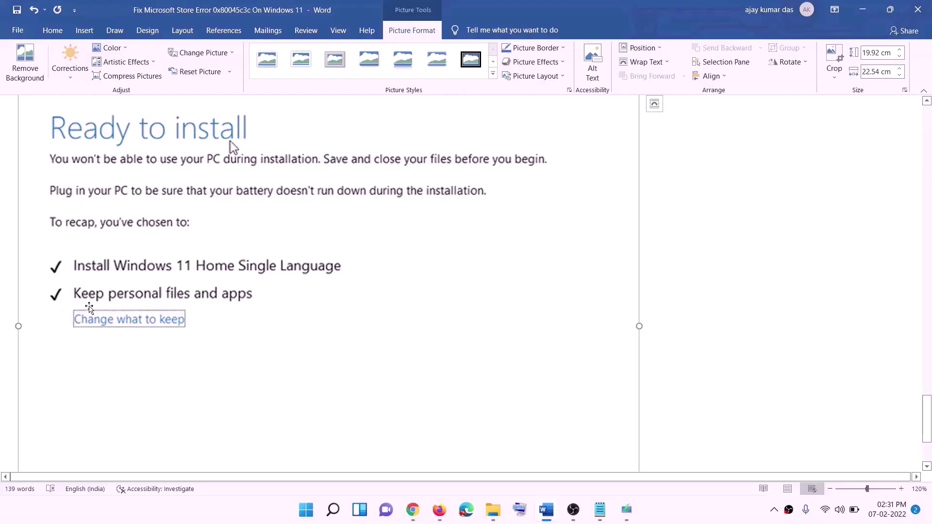
{"action": "scroll", "coordinate": [349, 305], "scroll_direction": "down", "scroll_amount": 1}
{"action": "scroll", "coordinate": [349, 304], "scroll_direction": "down", "scroll_amount": 3}
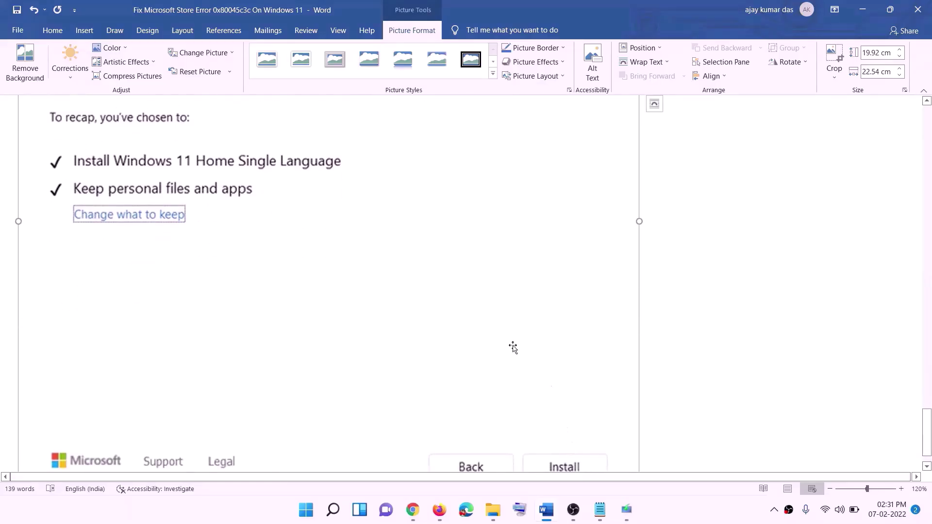
{"action": "scroll", "coordinate": [512, 348], "scroll_direction": "up", "scroll_amount": 7}
{"action": "scroll", "coordinate": [495, 361], "scroll_direction": "up", "scroll_amount": 1}
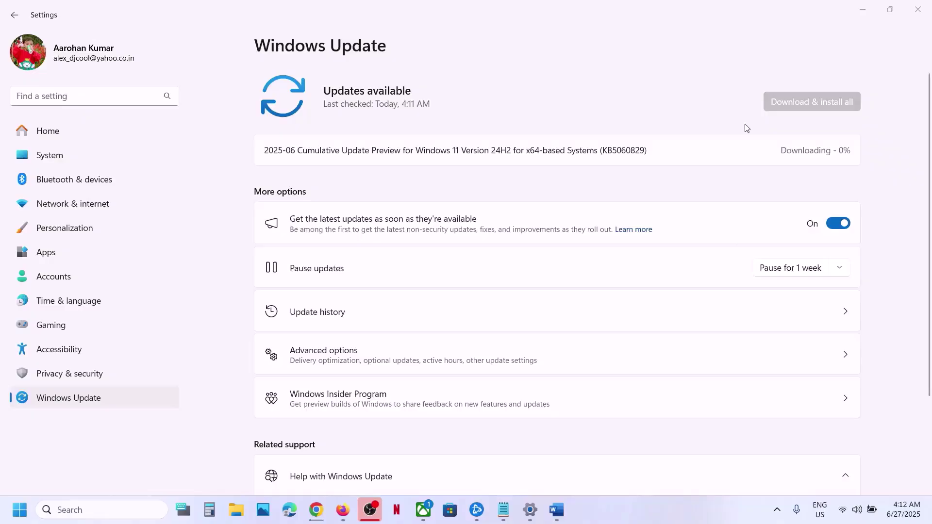
Switch to the Windows Update settings and highlight the number KB5060829 in the cumulative update's name.
{"action": "double_click", "coordinate": [634, 151]}
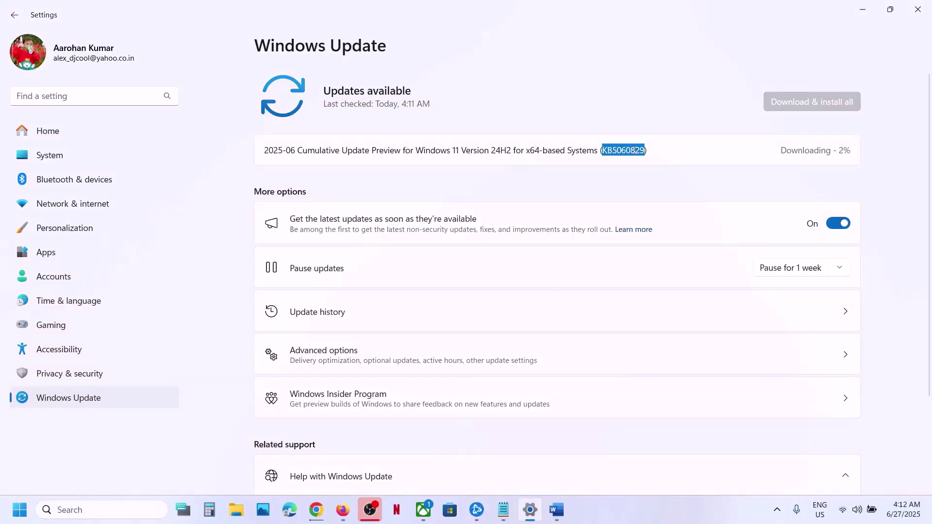